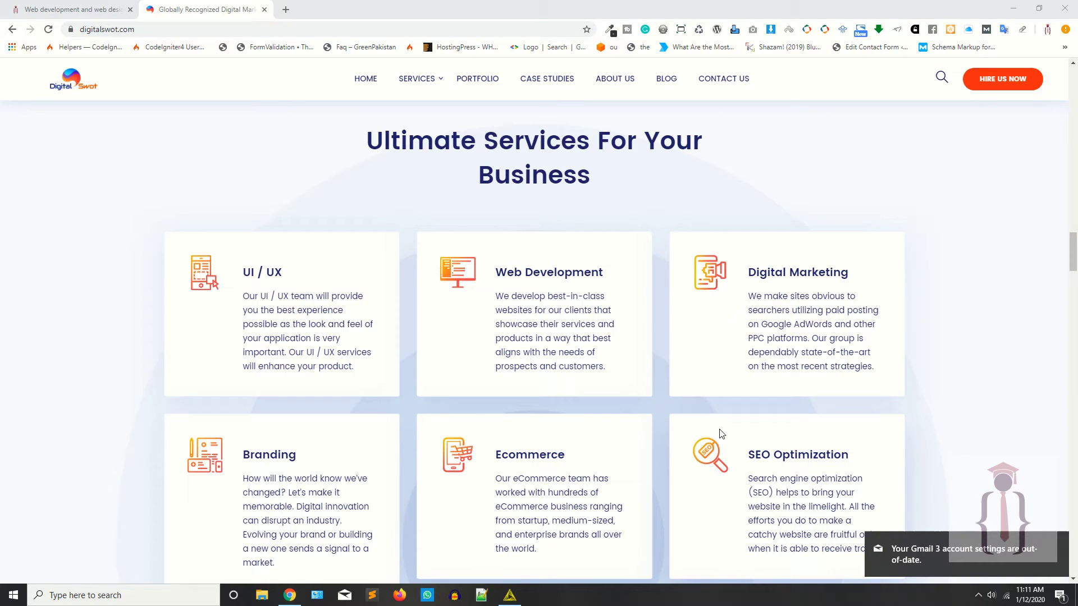
# Bring KNIME to the front and create a new empty KNIME workflow named MLP.
pyautogui.click(512, 597)
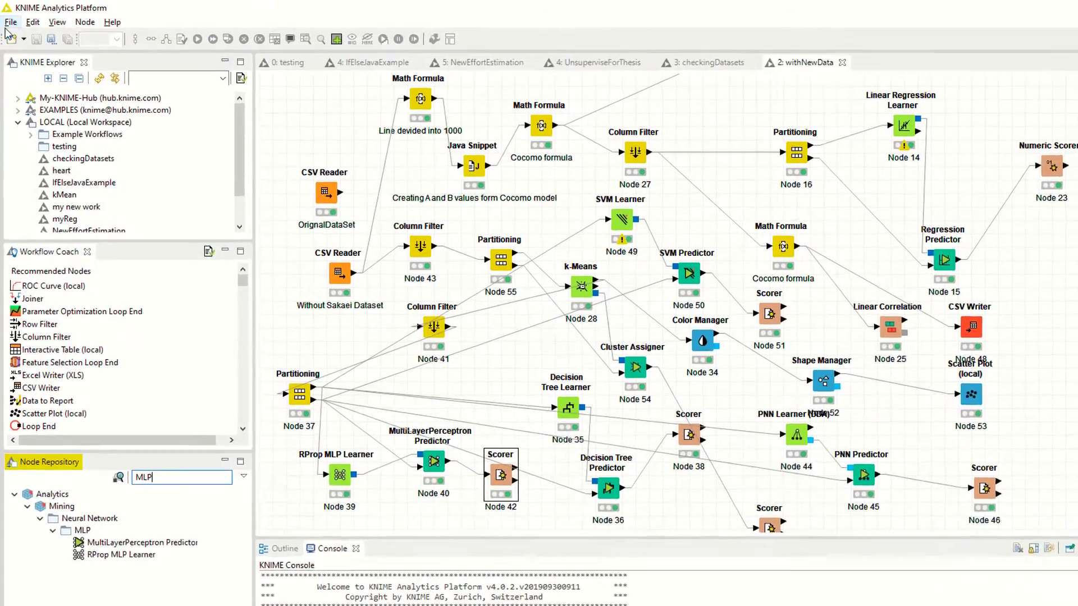
pyautogui.click(24, 39)
pyautogui.click(22, 55)
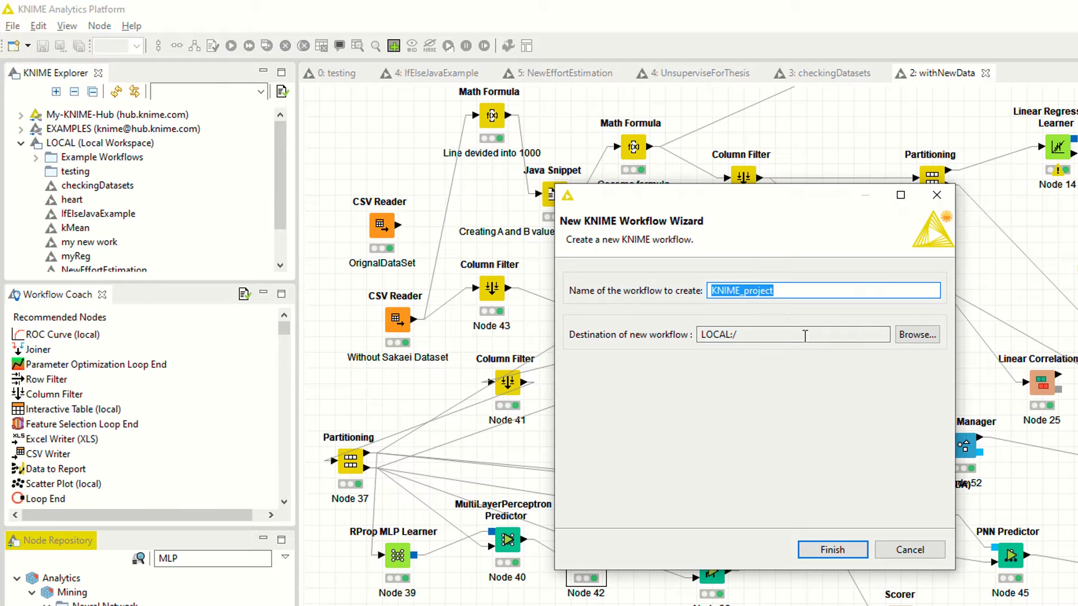
pyautogui.write('MLP')
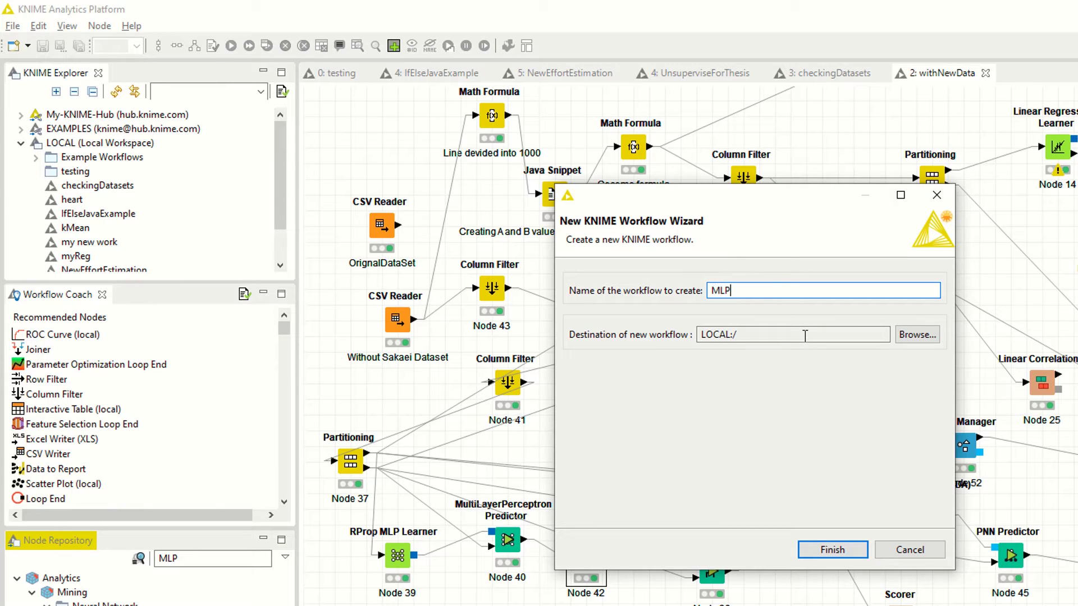
pyautogui.click(824, 549)
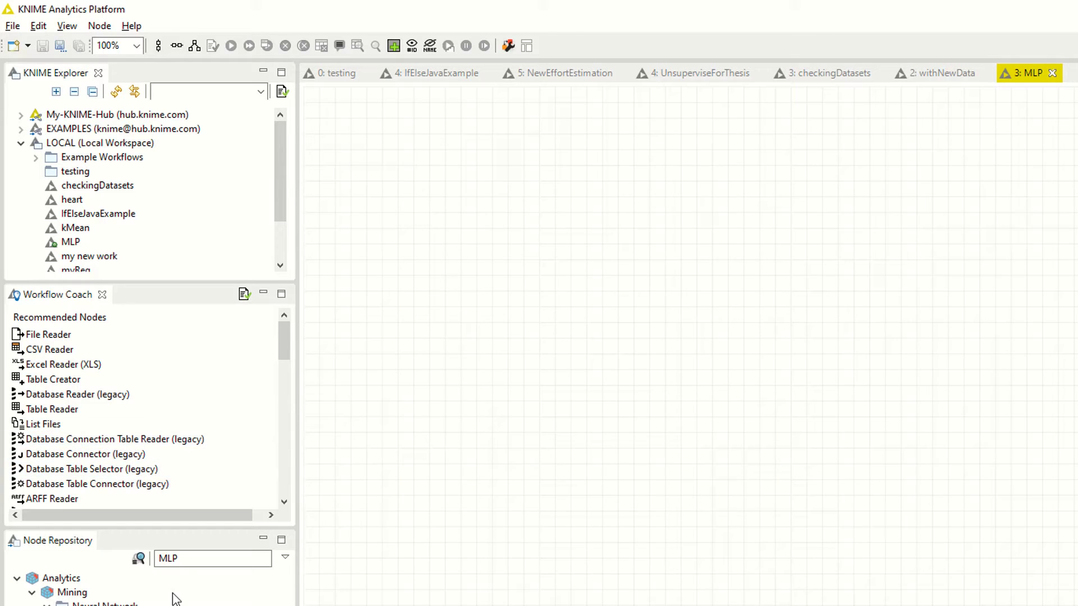
# Replace the Node Repository search with 'csv' and drop a CSV Reader node onto the canvas.
pyautogui.doubleClick(192, 558)
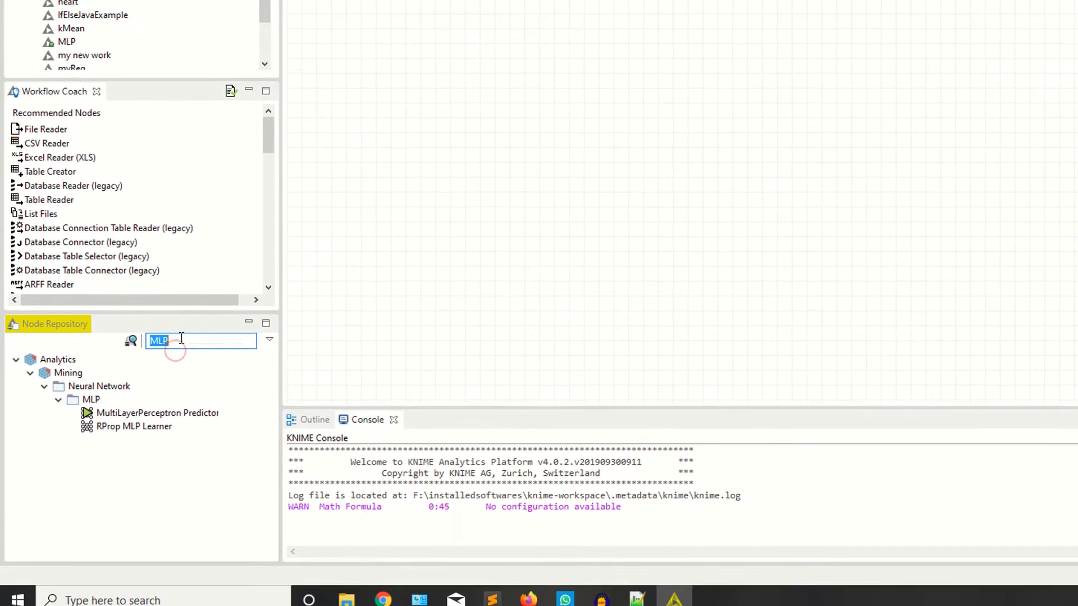
pyautogui.press('BackSpace')
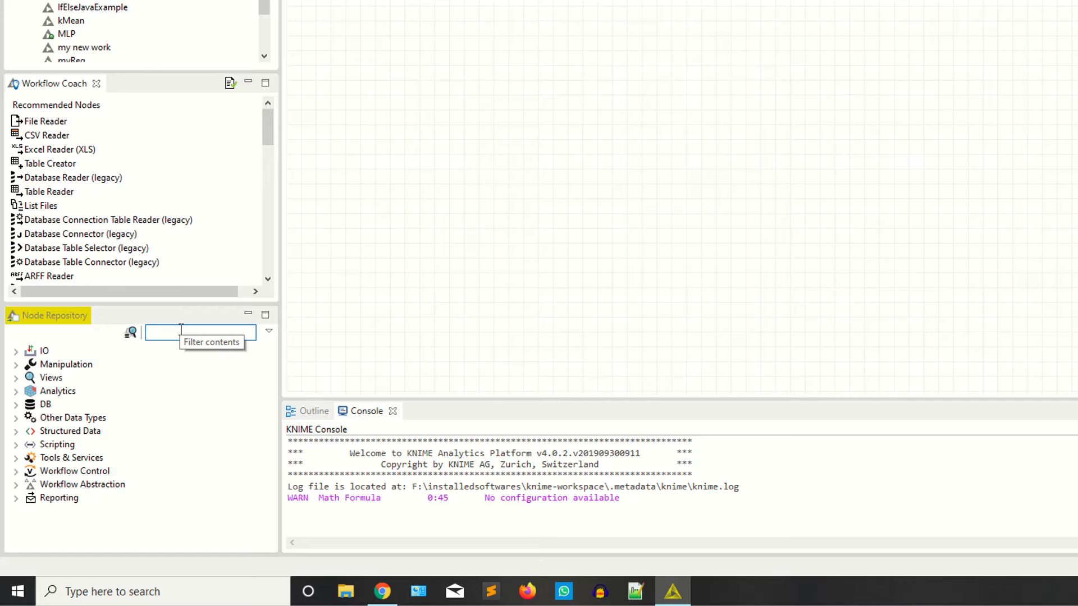
pyautogui.write('csv')
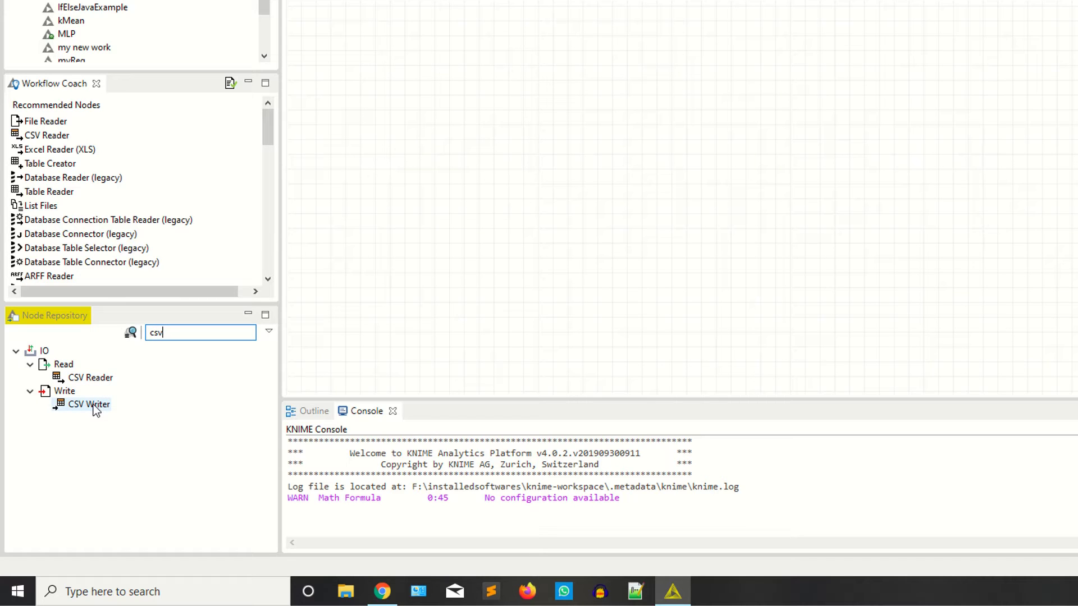
pyautogui.moveTo(95, 378); pyautogui.dragTo(430, 43)
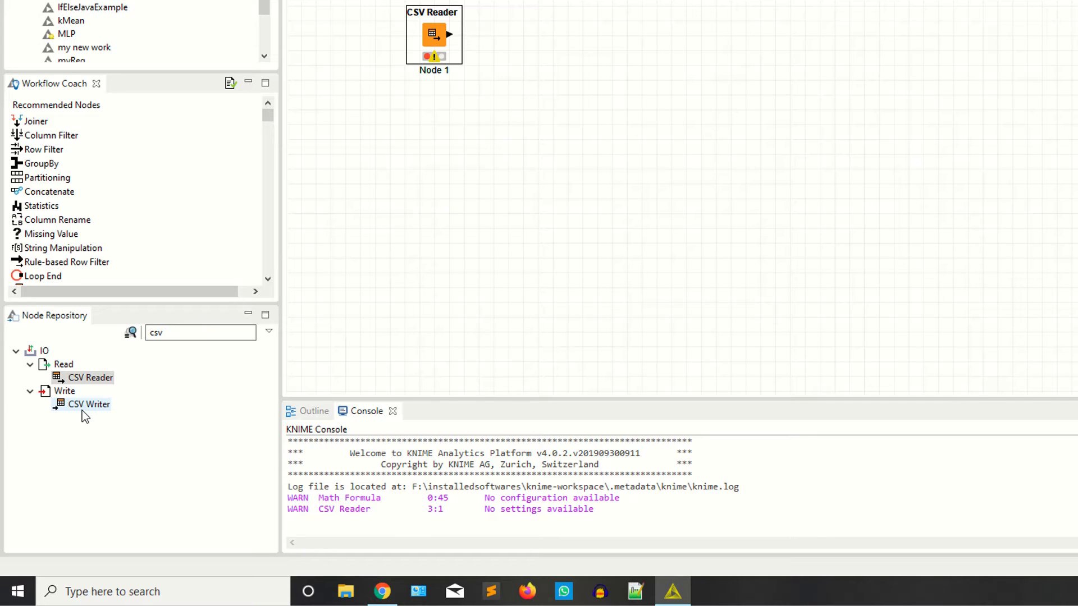
pyautogui.rightClick(434, 32)
pyautogui.click(533, 8)
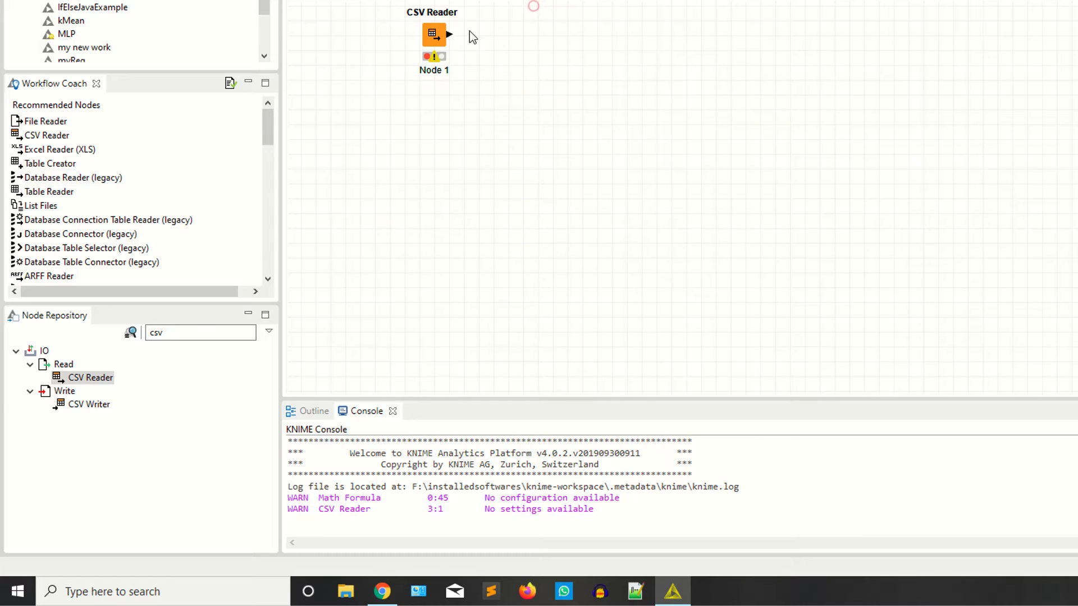
pyautogui.click(433, 33)
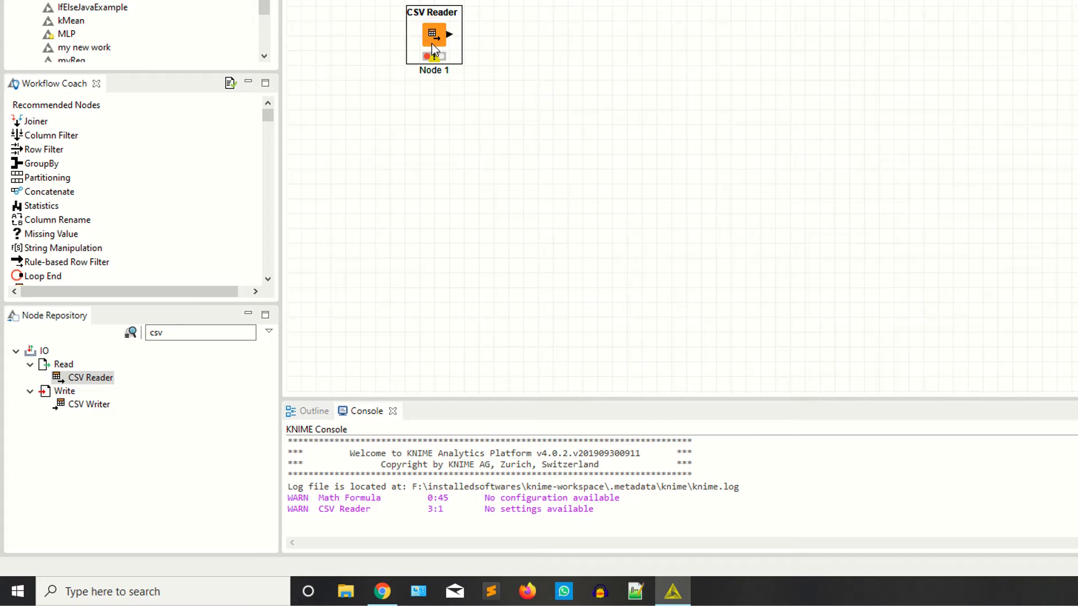
# In the CSV Reader settings, browse for the input file into the thesis\Results folder.
pyautogui.doubleClick(432, 49)
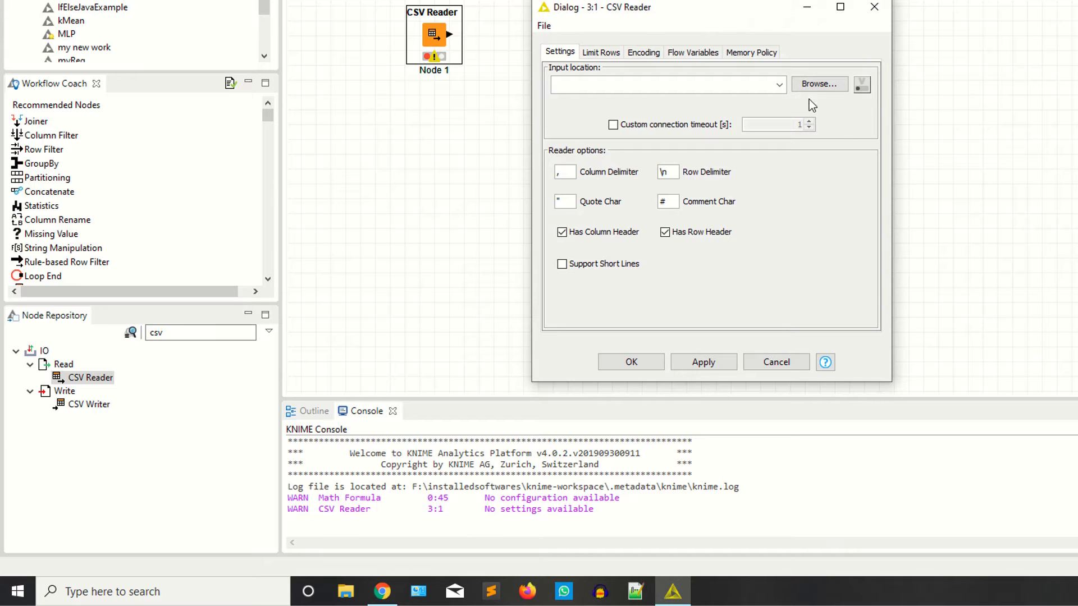
pyautogui.click(806, 83)
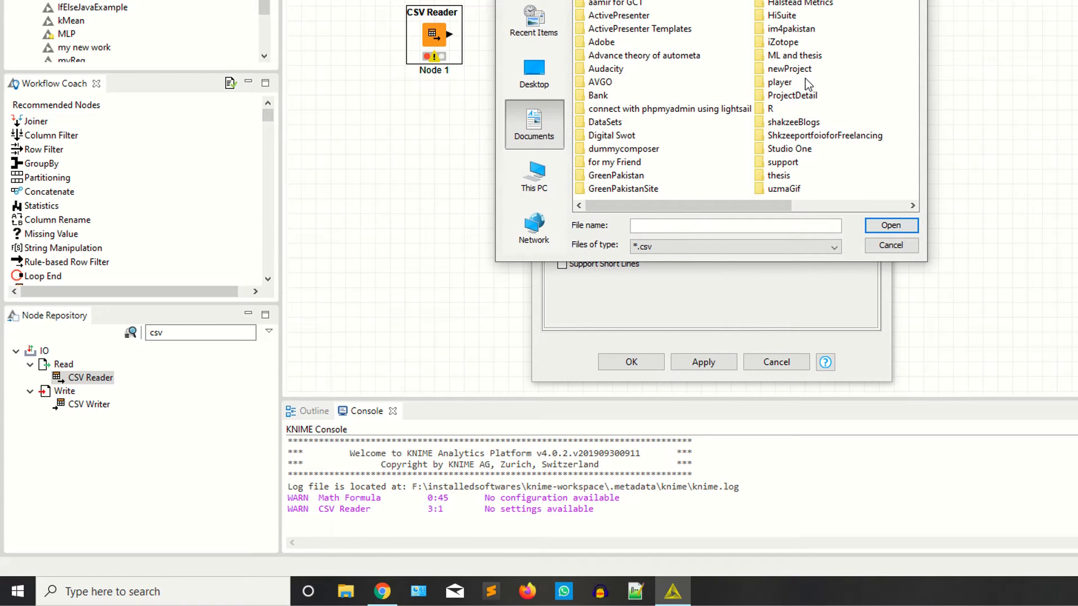
pyautogui.click(659, 149)
pyautogui.write('thesis')
pyautogui.press('Return')
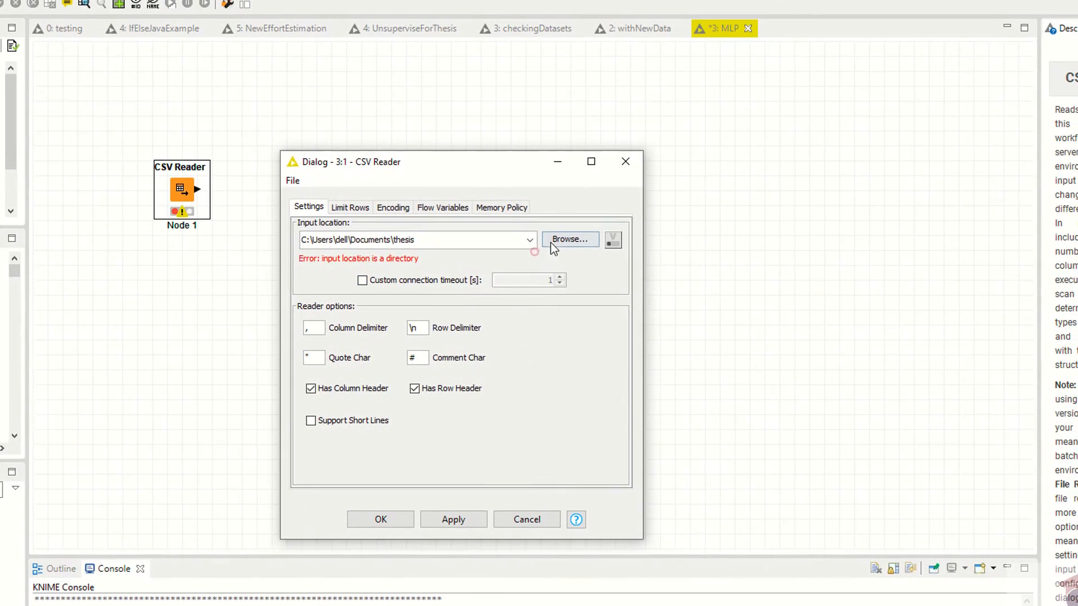
pyautogui.click(819, 83)
pyautogui.doubleClick(526, 329)
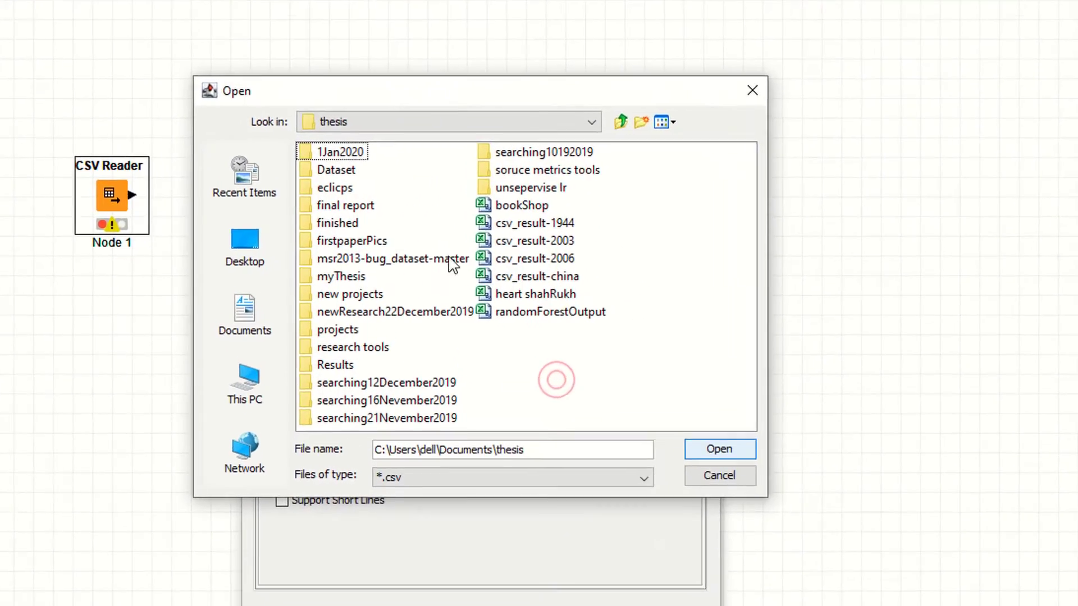
pyautogui.click(344, 347)
pyautogui.doubleClick(331, 365)
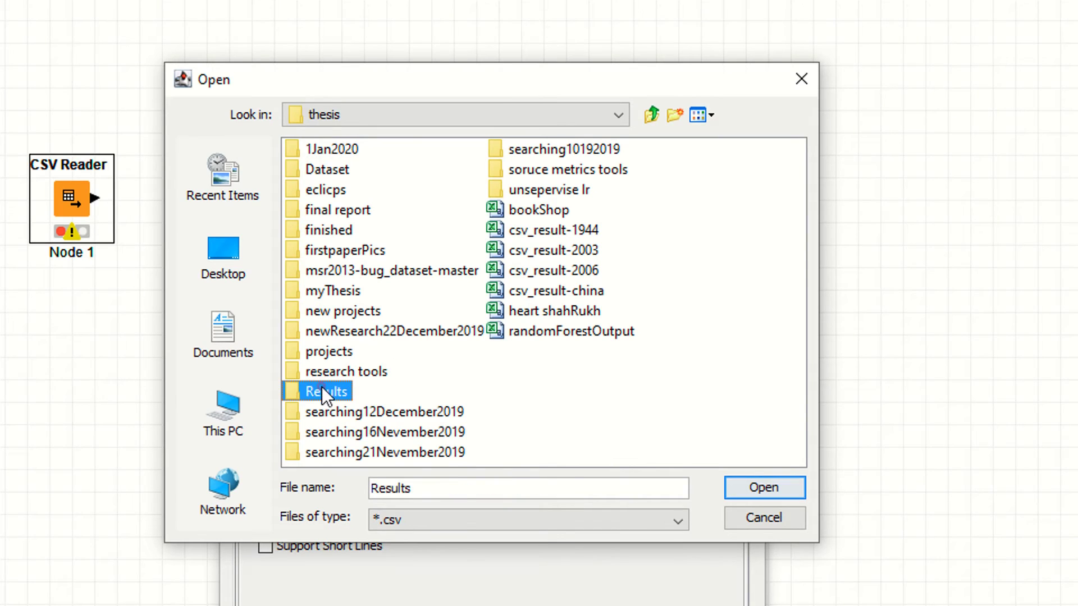
pyautogui.doubleClick(341, 153)
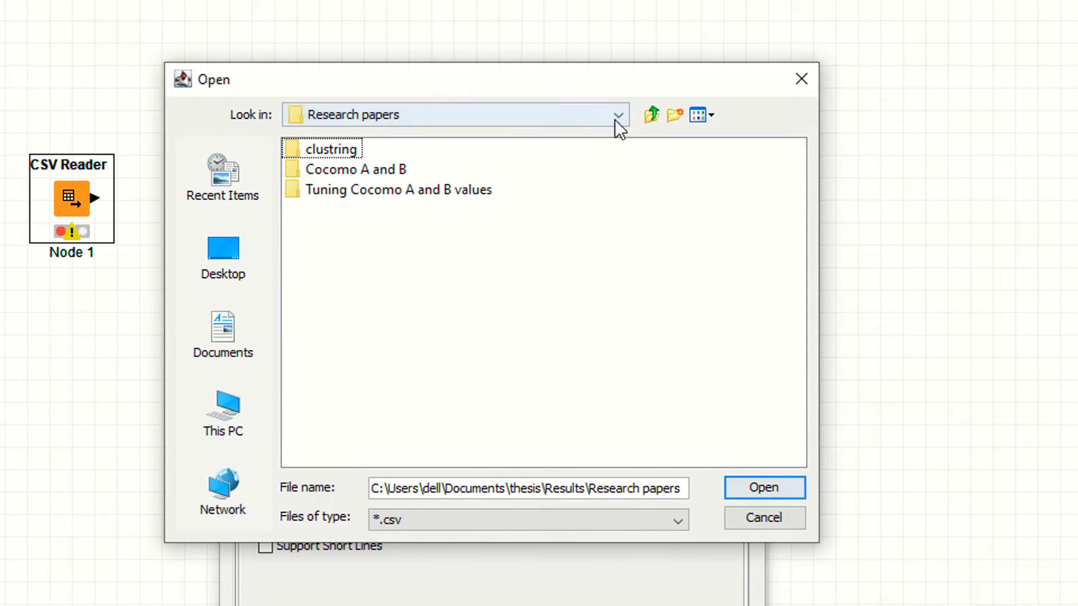
pyautogui.click(651, 117)
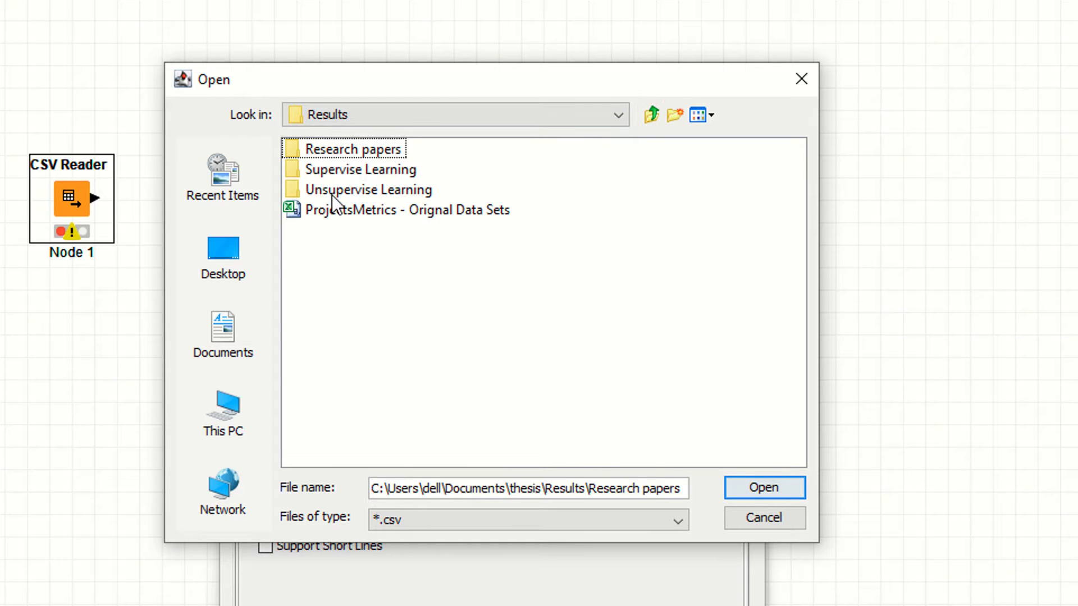
# Pick AfterClustringDataSet.csv from Unsupervise Learning\k-mean cluster, turn off Has Row Header, and apply.
pyautogui.doubleClick(331, 192)
pyautogui.doubleClick(359, 169)
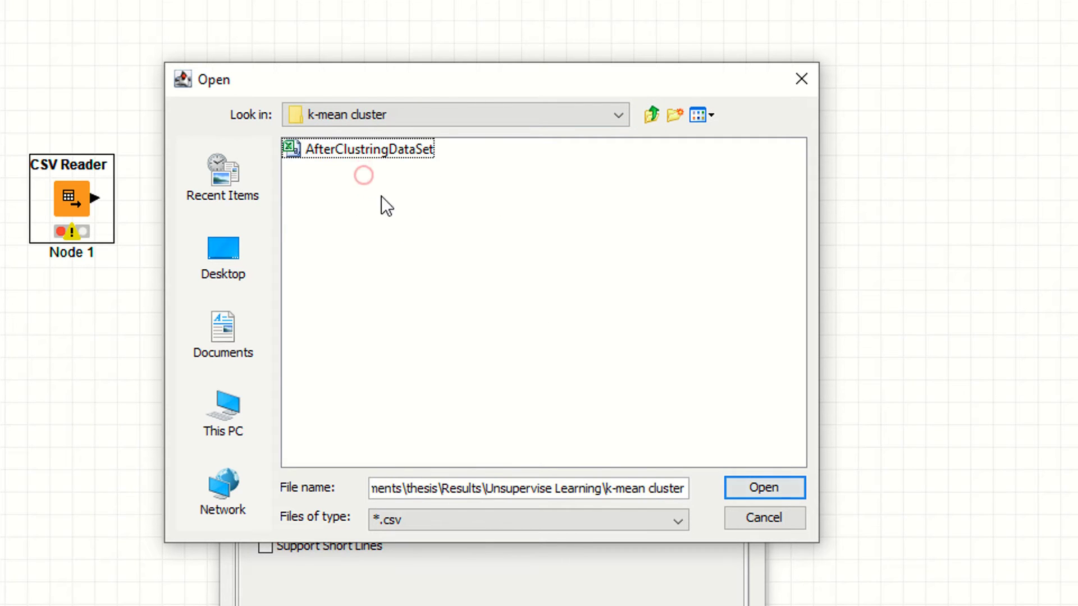
pyautogui.click(363, 157)
pyautogui.doubleClick(371, 159)
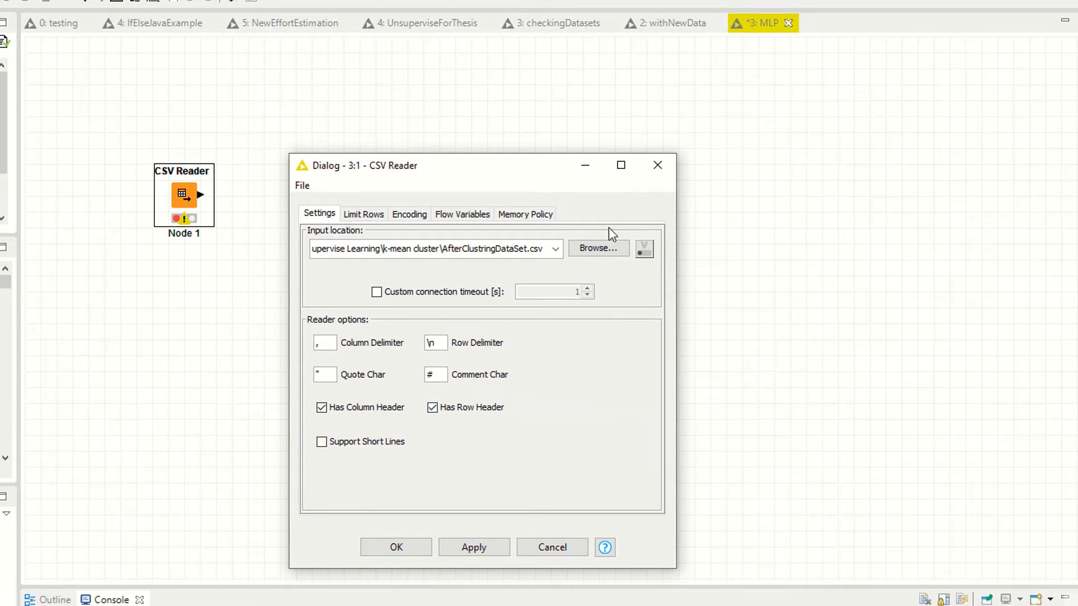
pyautogui.click(432, 407)
pyautogui.click(478, 538)
pyautogui.click(404, 548)
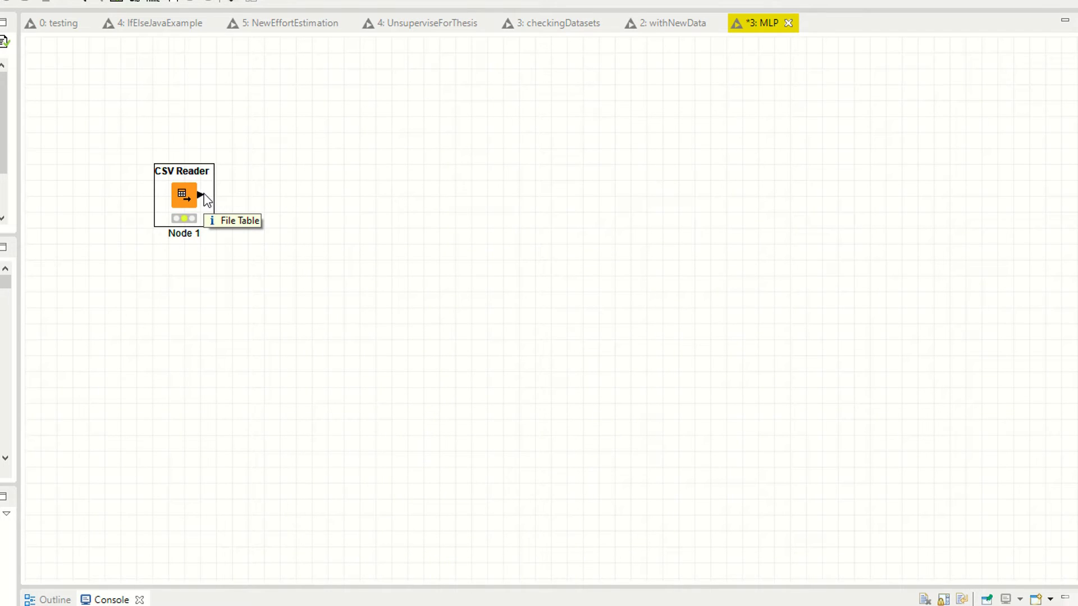
# Execute the CSV Reader and inspect its 100-row, 9-column table sorted ascending by Cluster.
pyautogui.rightClick(204, 194)
pyautogui.click(244, 224)
pyautogui.rightClick(189, 187)
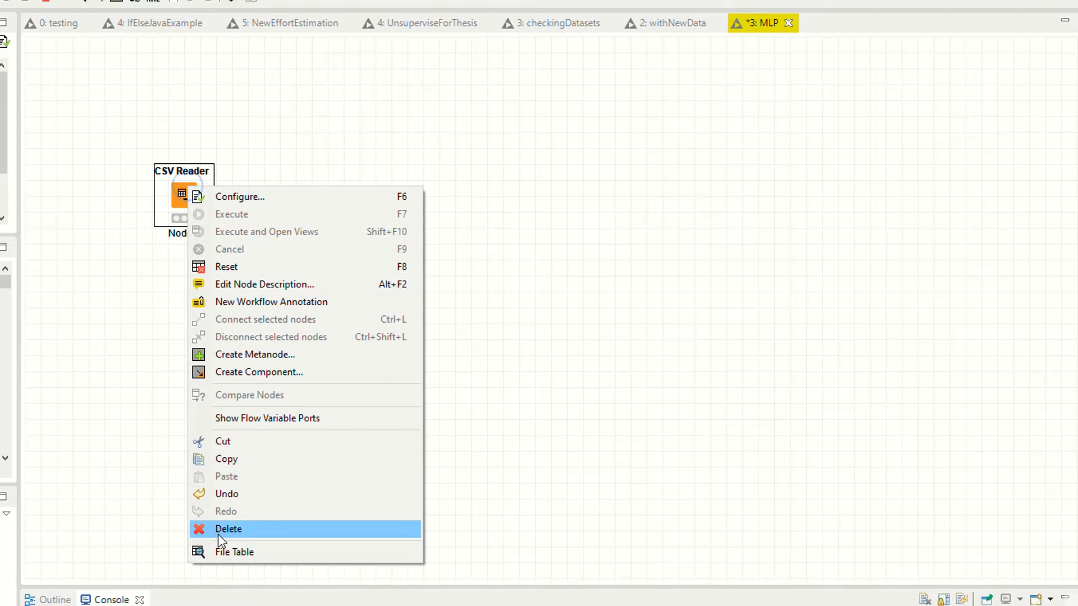
pyautogui.click(228, 553)
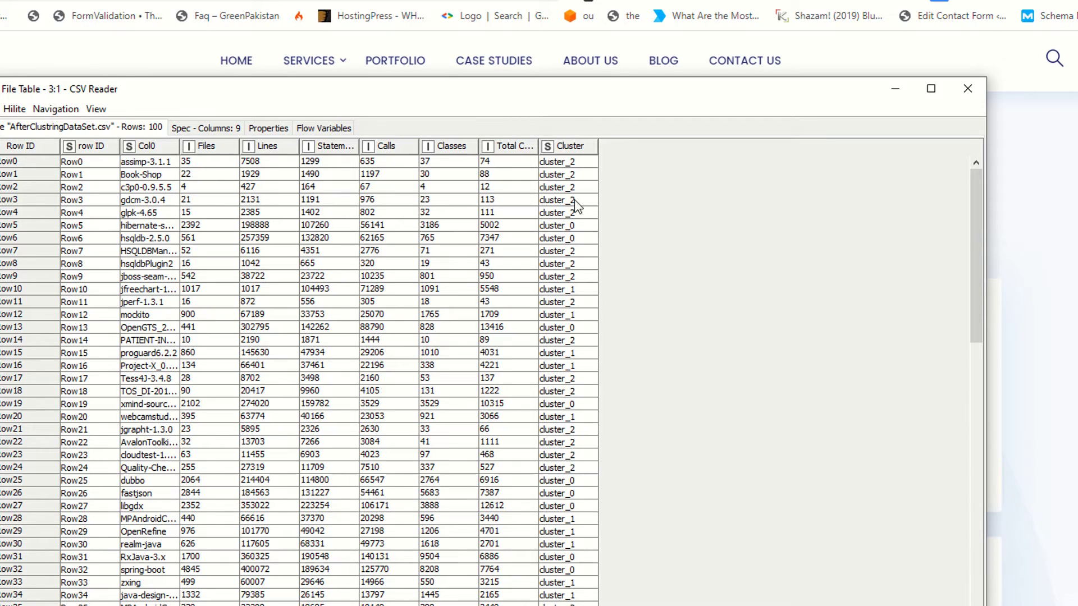
pyautogui.click(587, 147)
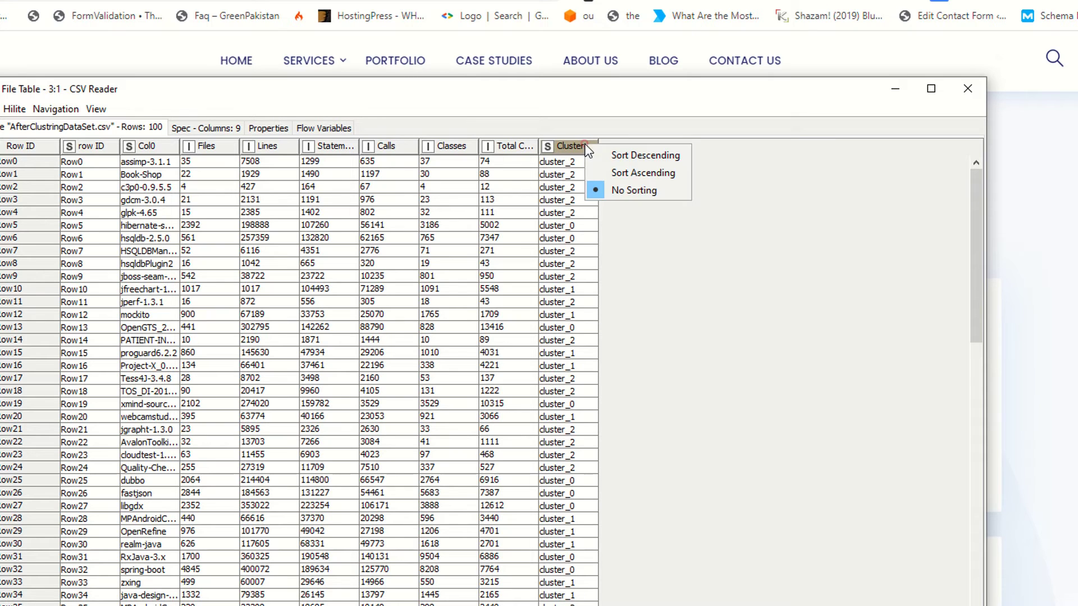
pyautogui.click(600, 170)
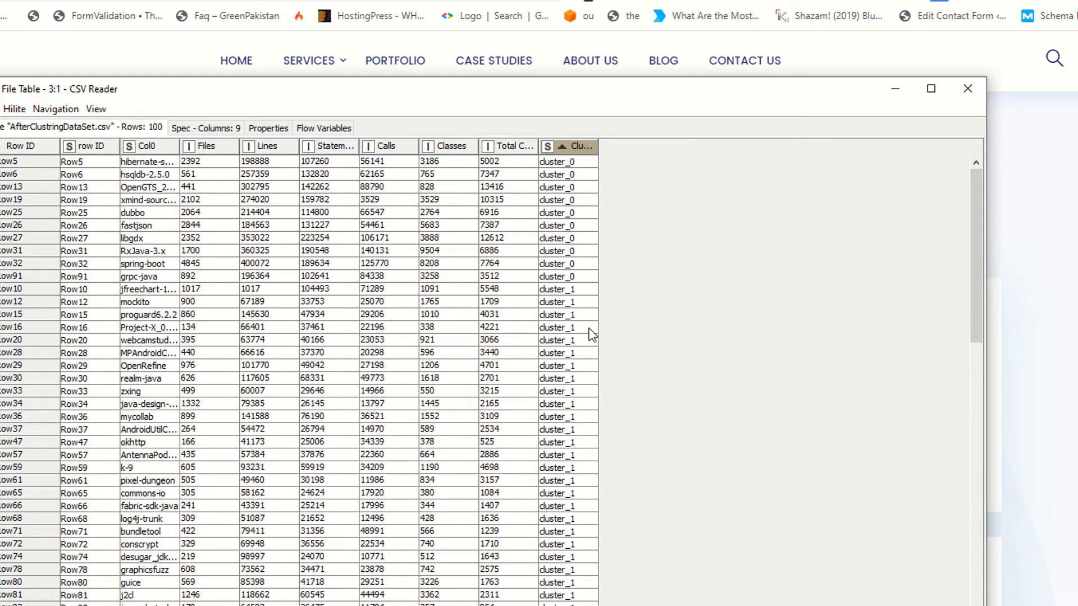
pyautogui.scroll(-10, 590, 437)
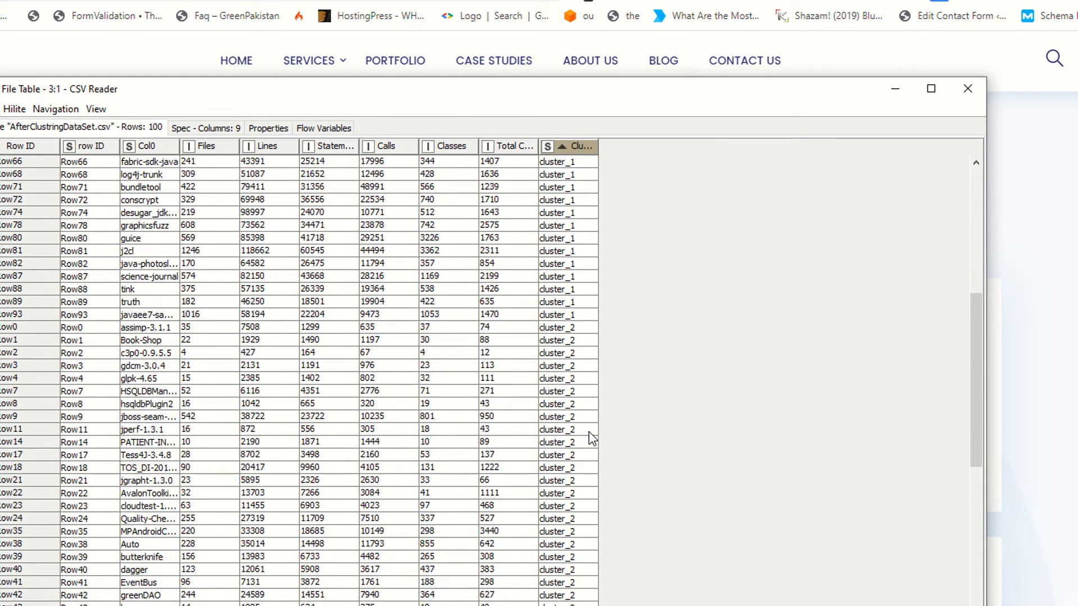
pyautogui.click(977, 92)
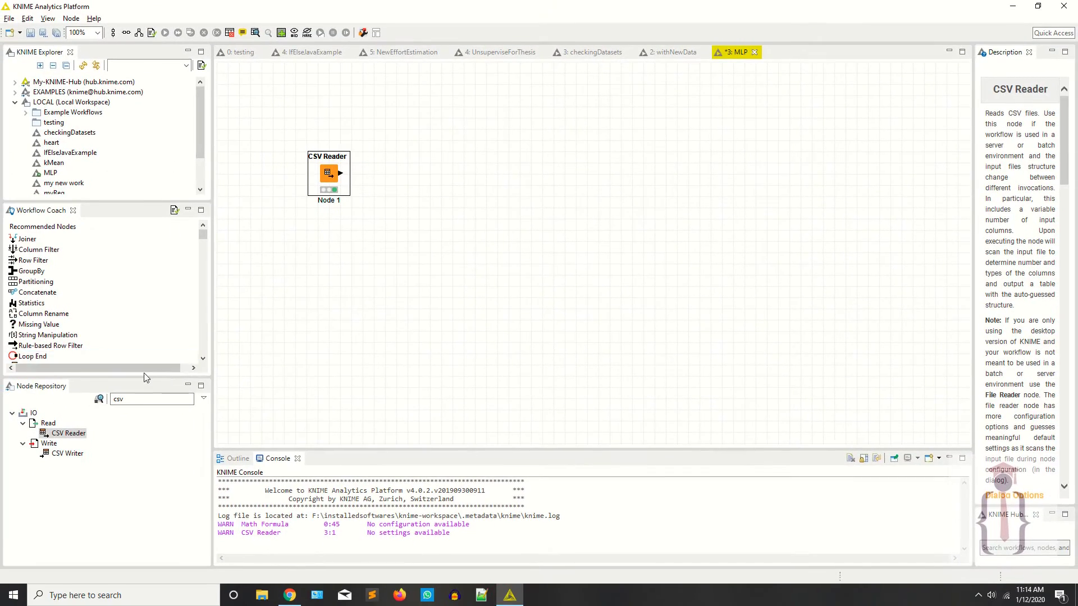
# Search 'MLP' and place RProp MLP Learner and MultiLayerPerceptron Predictor nodes on the canvas.
pyautogui.doubleClick(147, 399)
pyautogui.press('BackSpace')
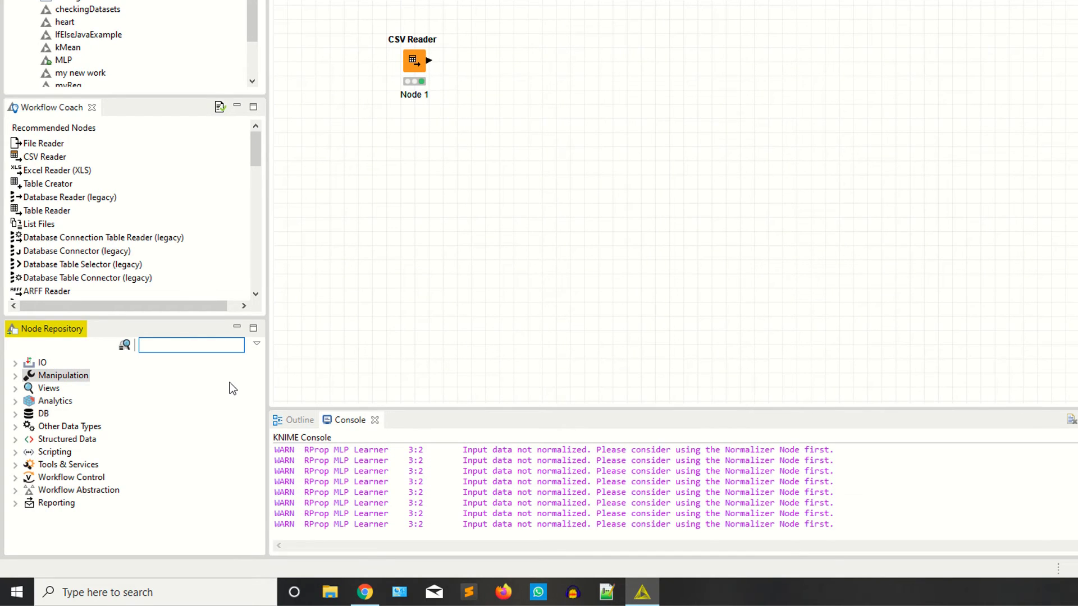
pyautogui.write('M')
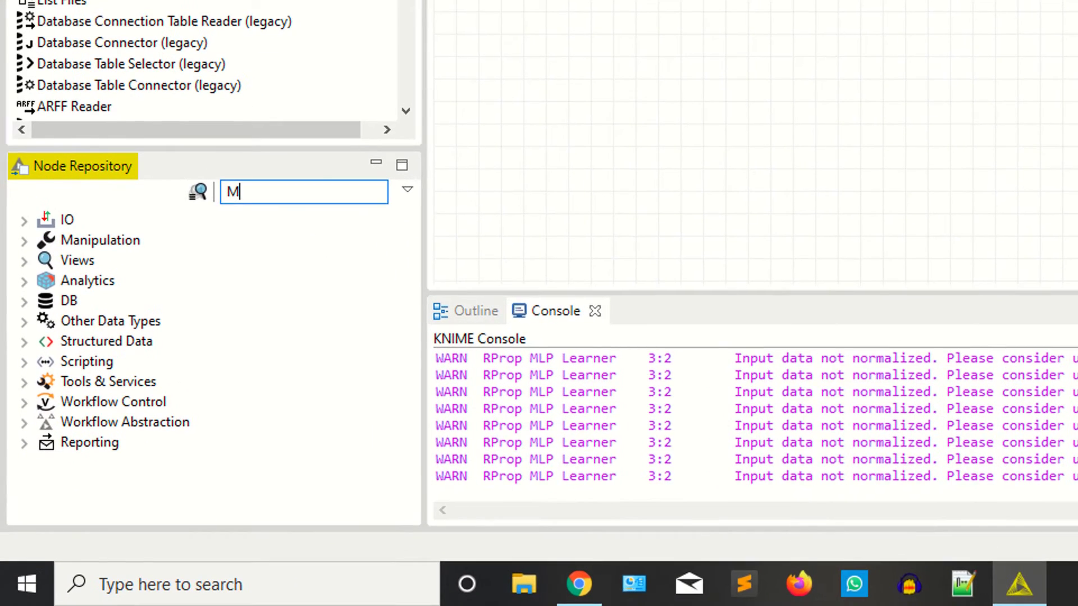
pyautogui.write('LP')
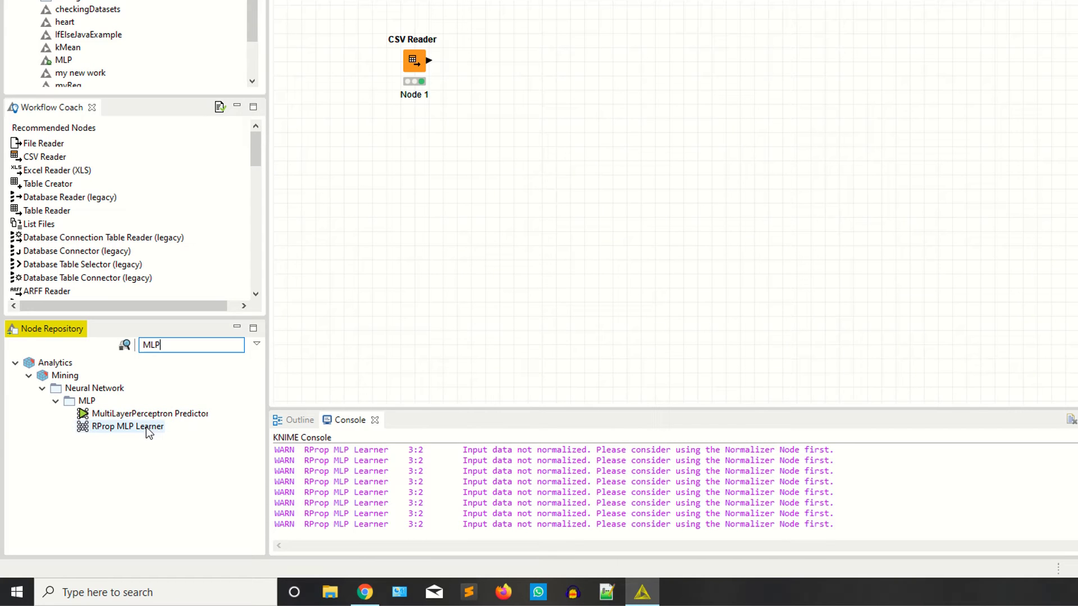
pyautogui.moveTo(146, 427); pyautogui.dragTo(750, 19)
pyautogui.moveTo(174, 416); pyautogui.dragTo(803, 164)
pyautogui.moveTo(761, 20); pyautogui.dragTo(734, 0)
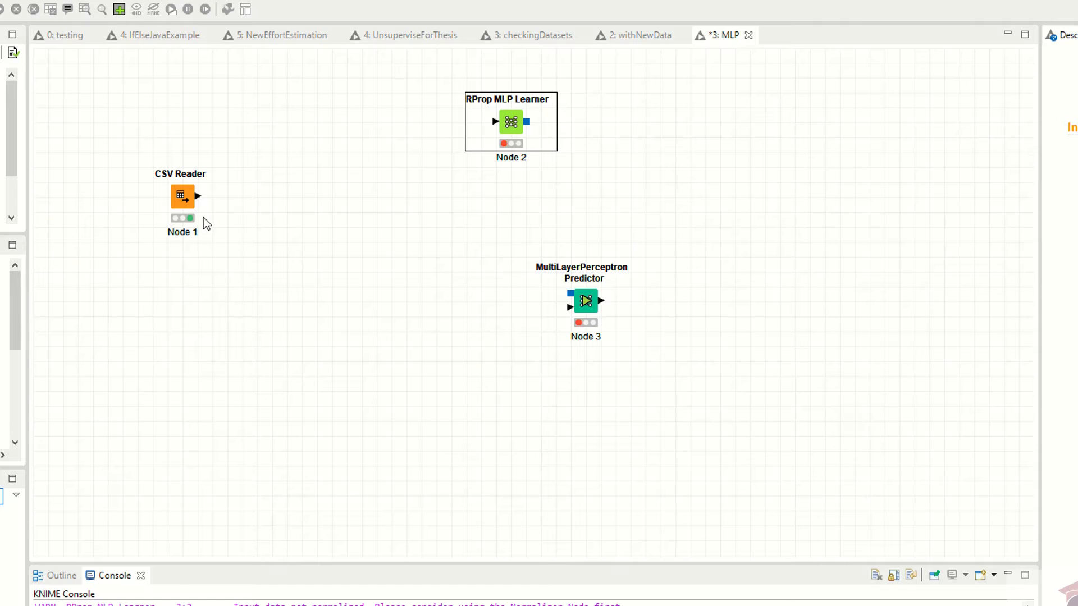
# View the CSV Reader's output table again, then close it.
pyautogui.rightClick(187, 202)
pyautogui.click(222, 546)
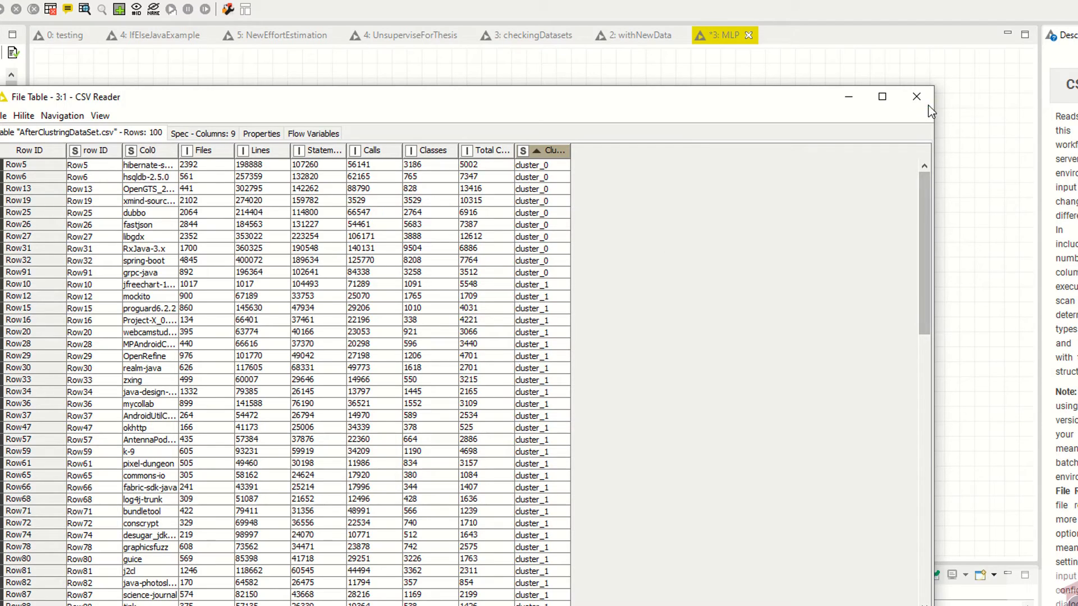
pyautogui.click(916, 97)
# Search 'filter', add a Column Filter node, and link the CSV Reader's output to it.
pyautogui.click(1, 500)
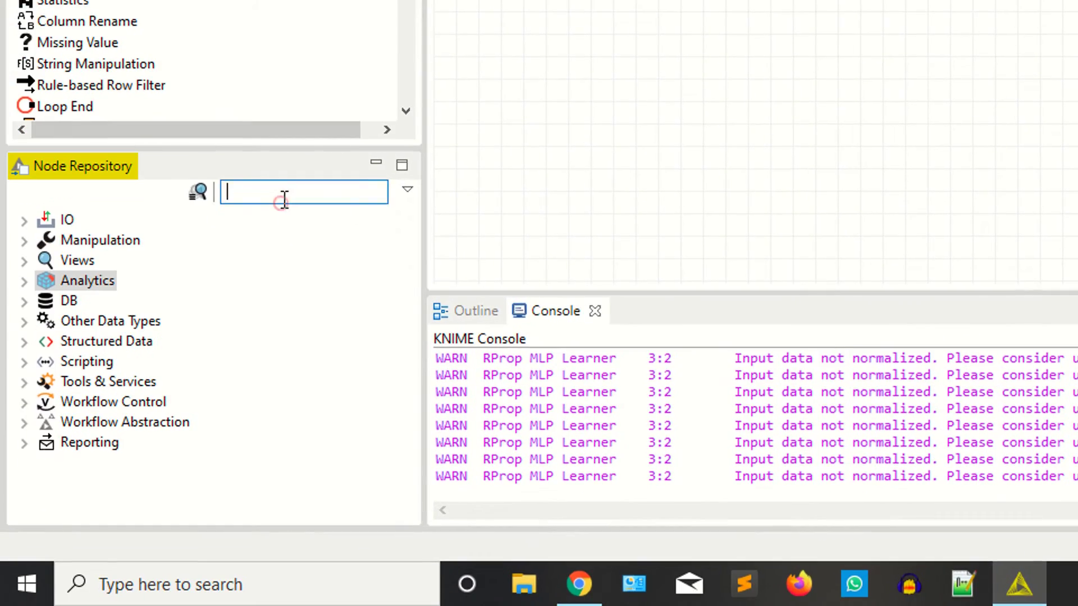
pyautogui.write('filter')
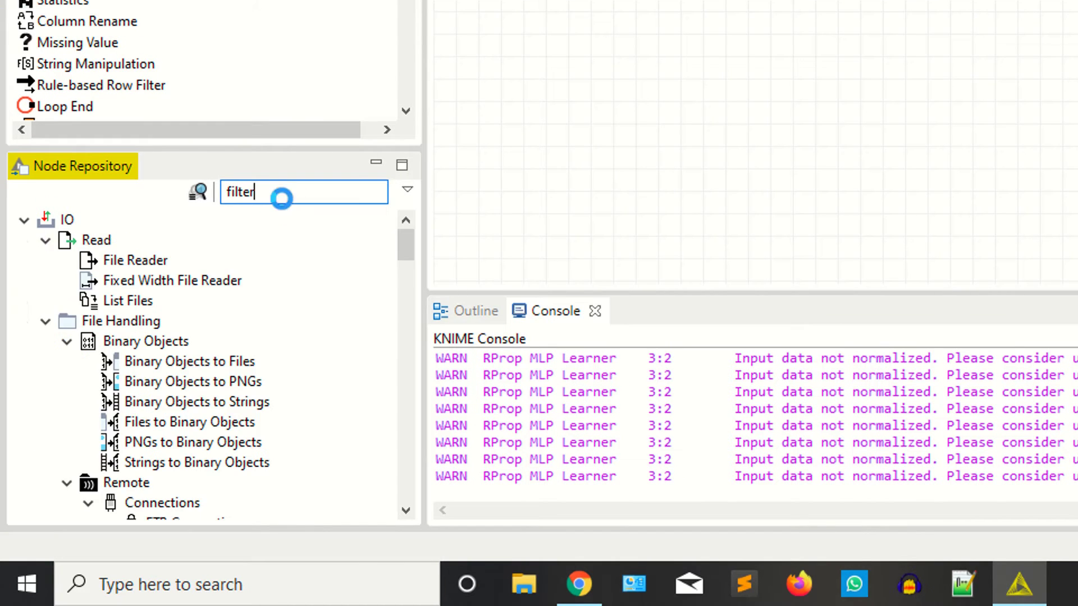
pyautogui.moveTo(163, 280); pyautogui.dragTo(825, 0)
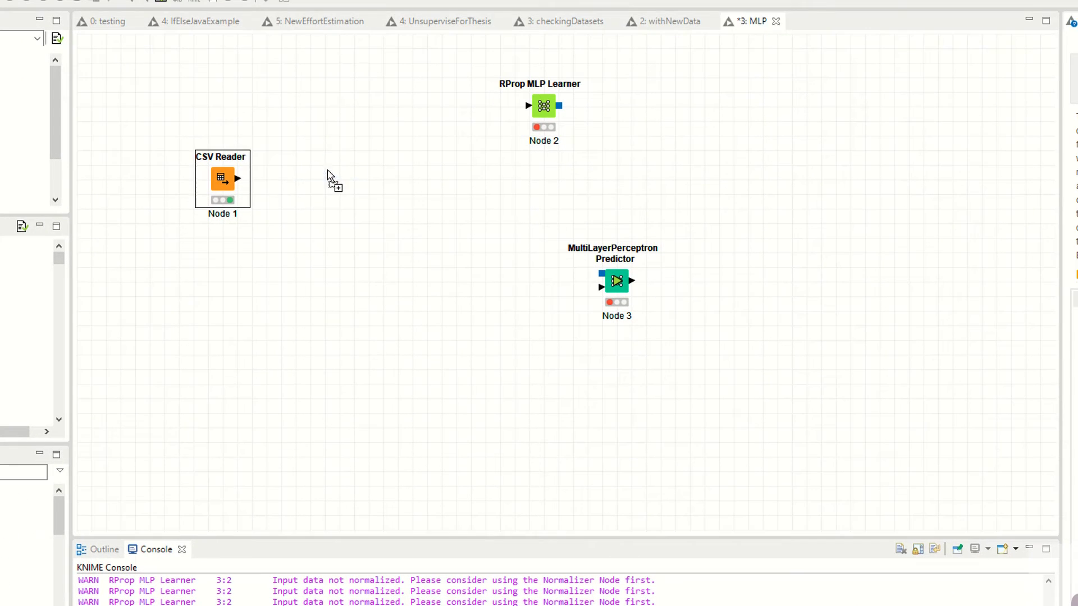
pyautogui.moveTo(328, 171); pyautogui.dragTo(327, 171)
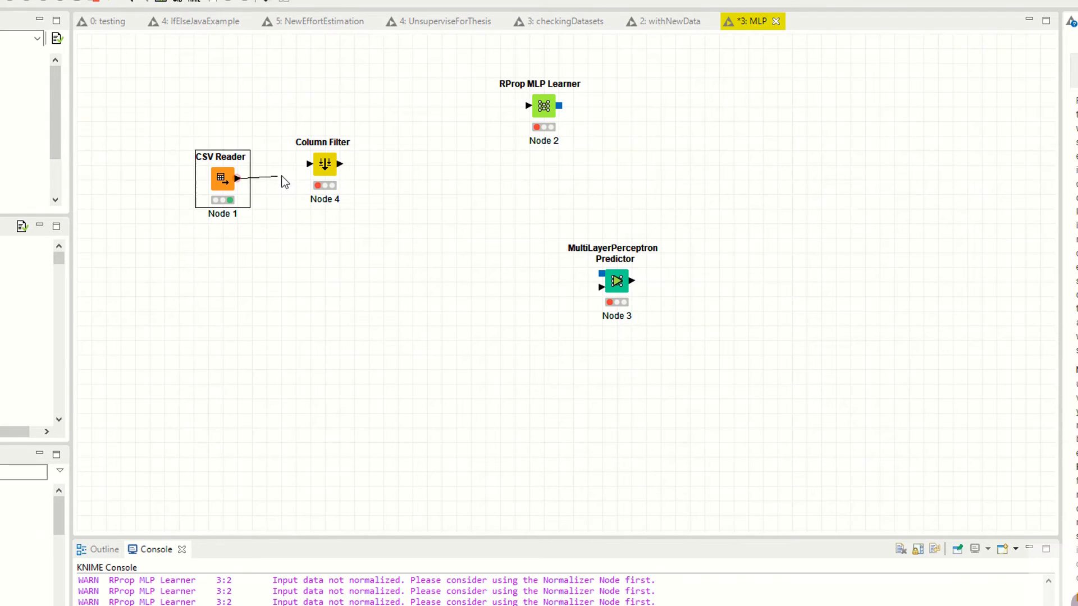
pyautogui.moveTo(284, 182); pyautogui.dragTo(323, 179)
# Move row ID and Col0 to the Column Filter's Exclude list and apply the settings.
pyautogui.rightClick(328, 175)
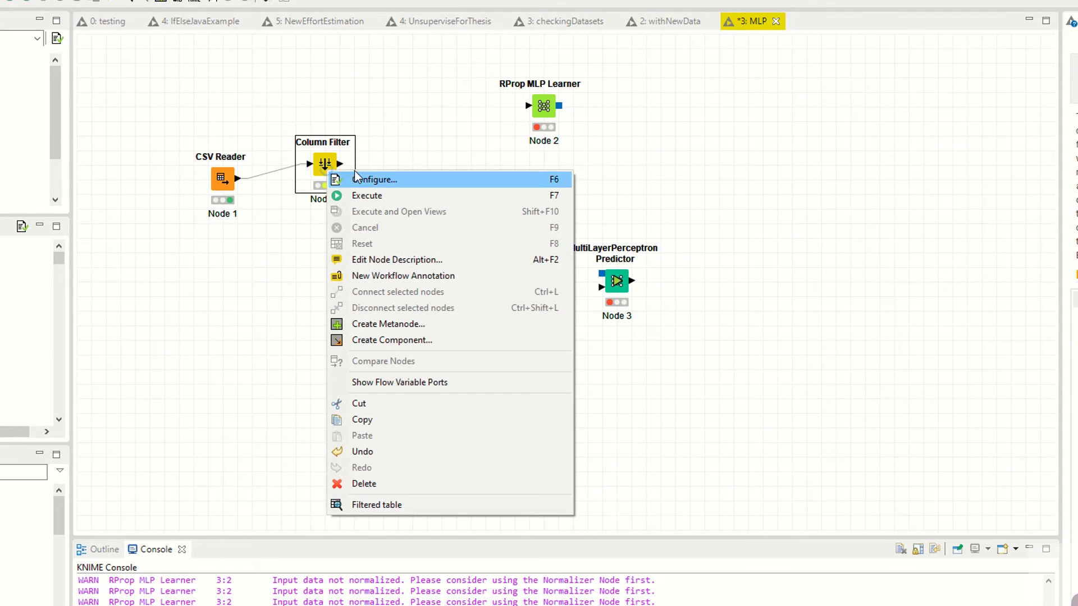
pyautogui.click(359, 176)
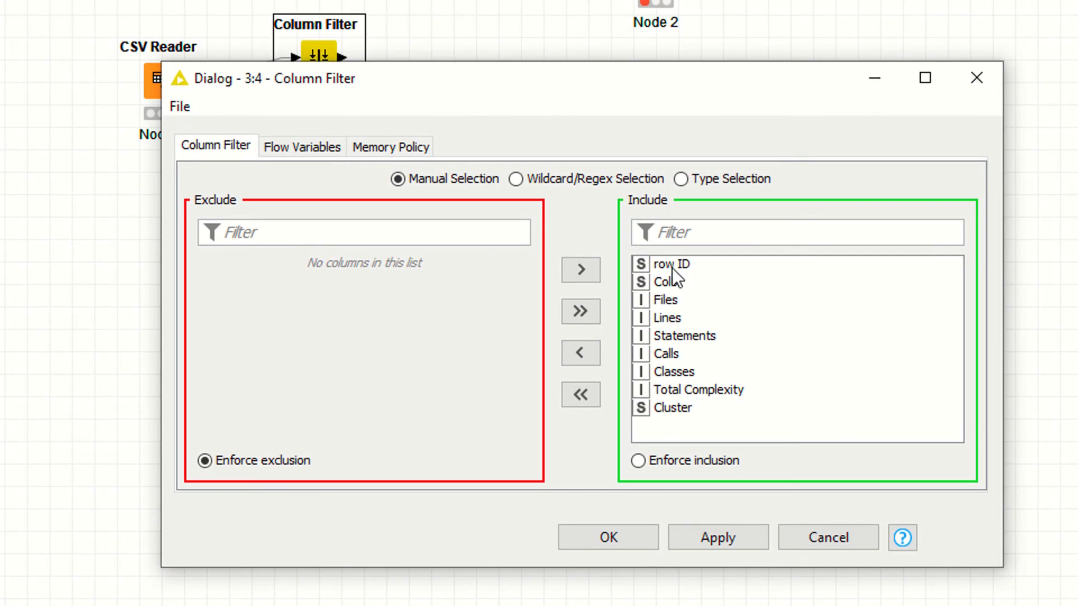
pyautogui.click(610, 282)
pyautogui.click(534, 355)
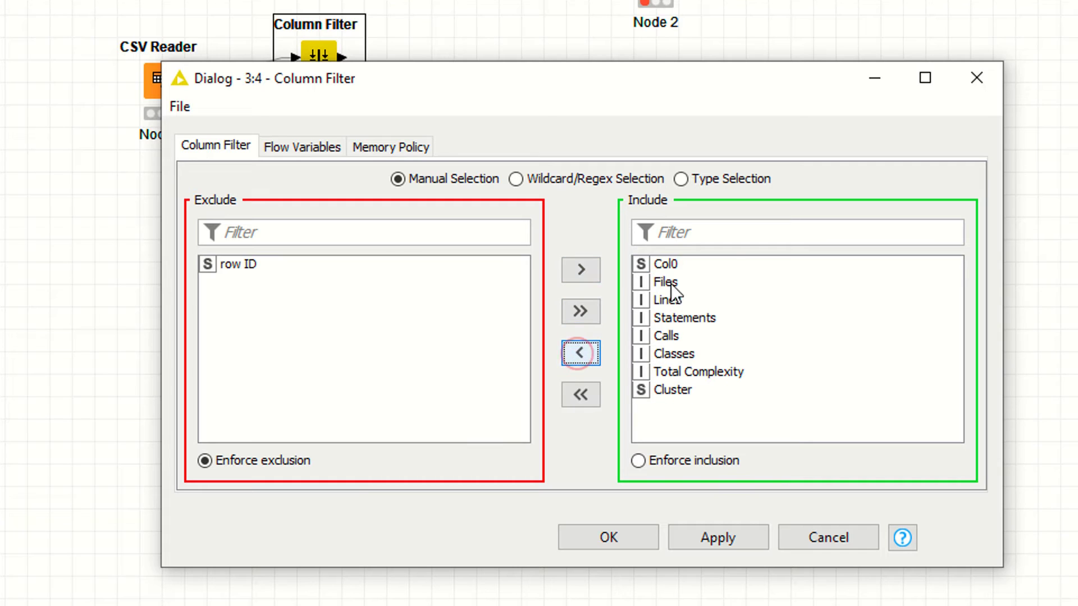
pyautogui.click(658, 266)
pyautogui.click(578, 359)
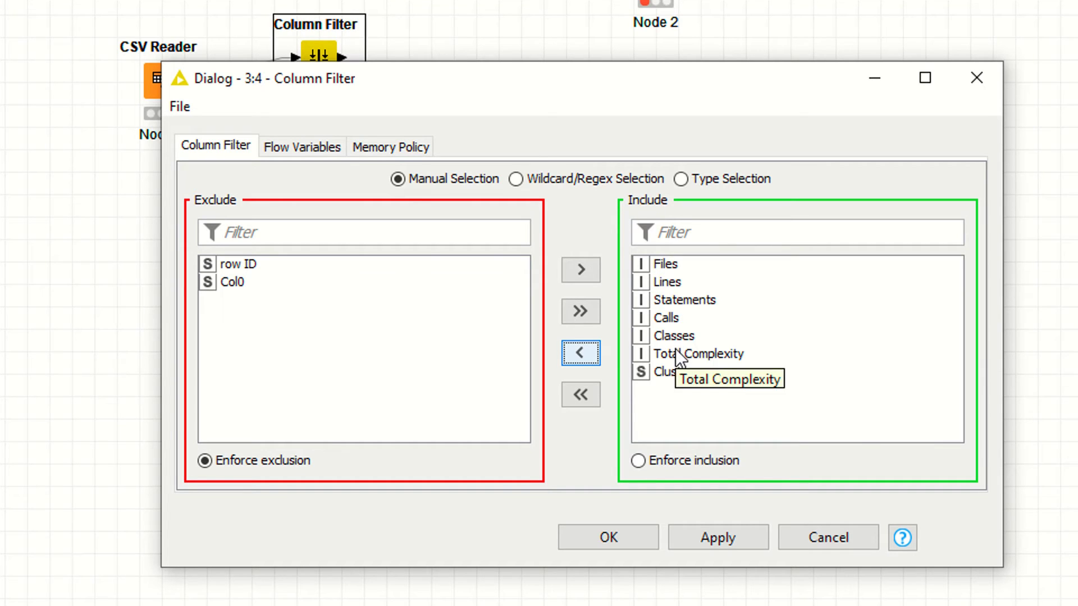
pyautogui.click(709, 539)
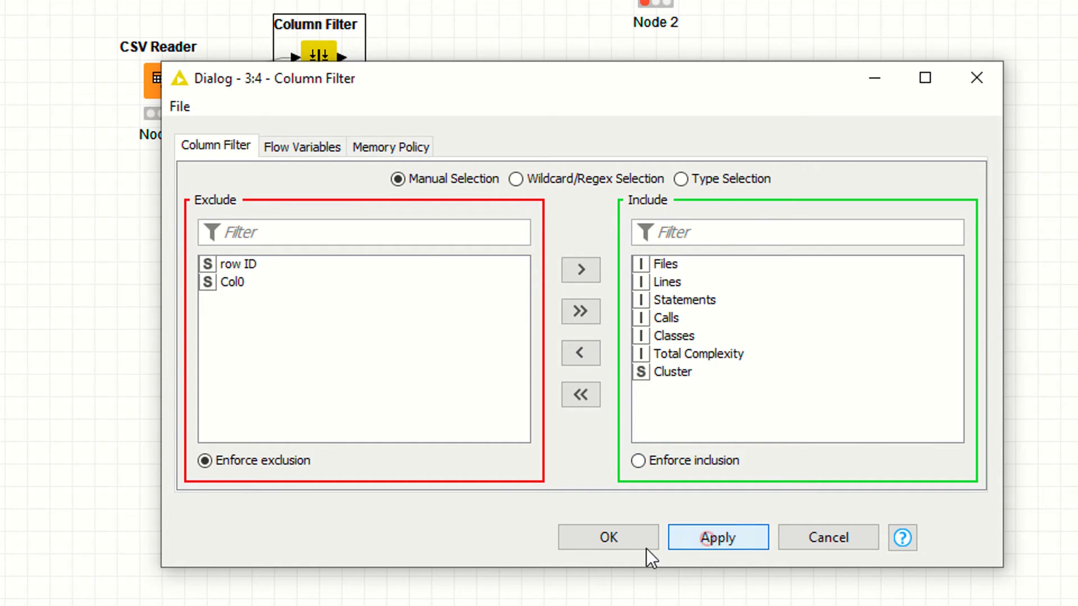
pyautogui.click(605, 539)
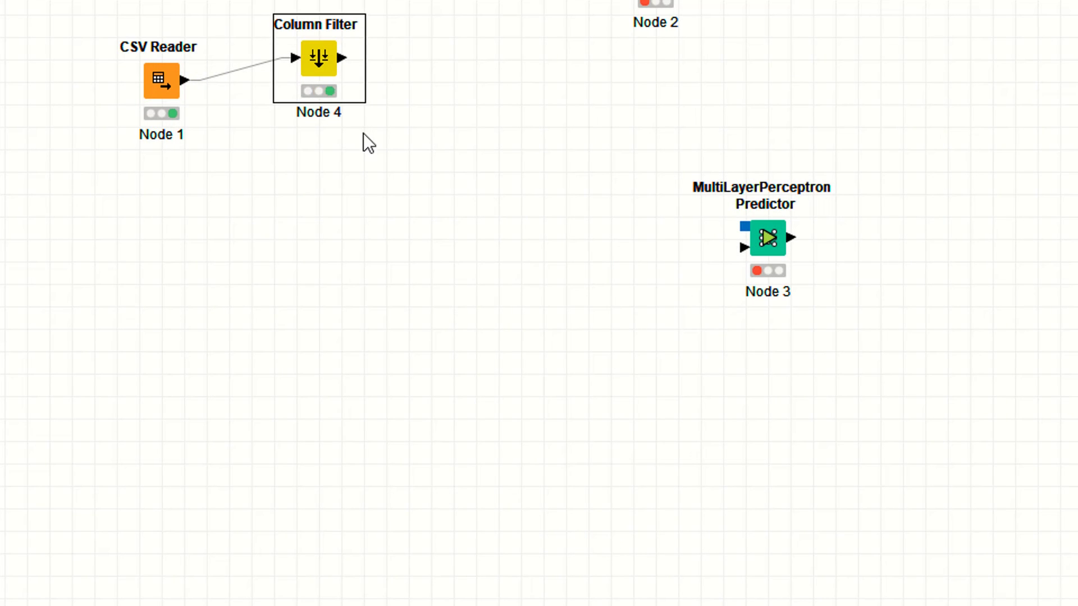
# Search 'parti', add a Partitioning node, and connect the Column Filter's output to it.
pyautogui.rightClick(325, 70)
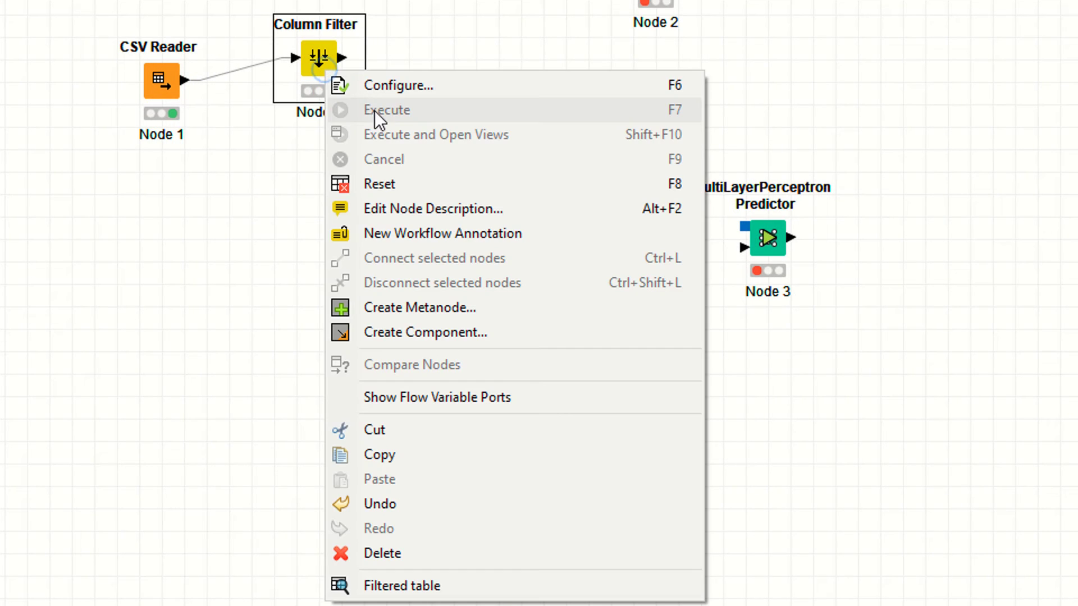
pyautogui.click(198, 270)
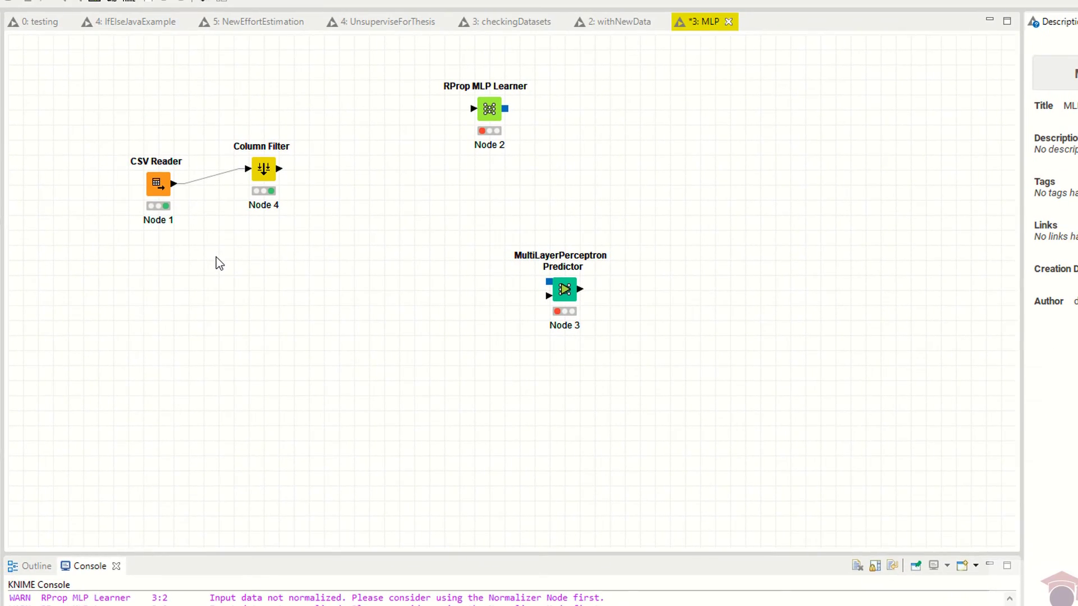
pyautogui.doubleClick(94, 354)
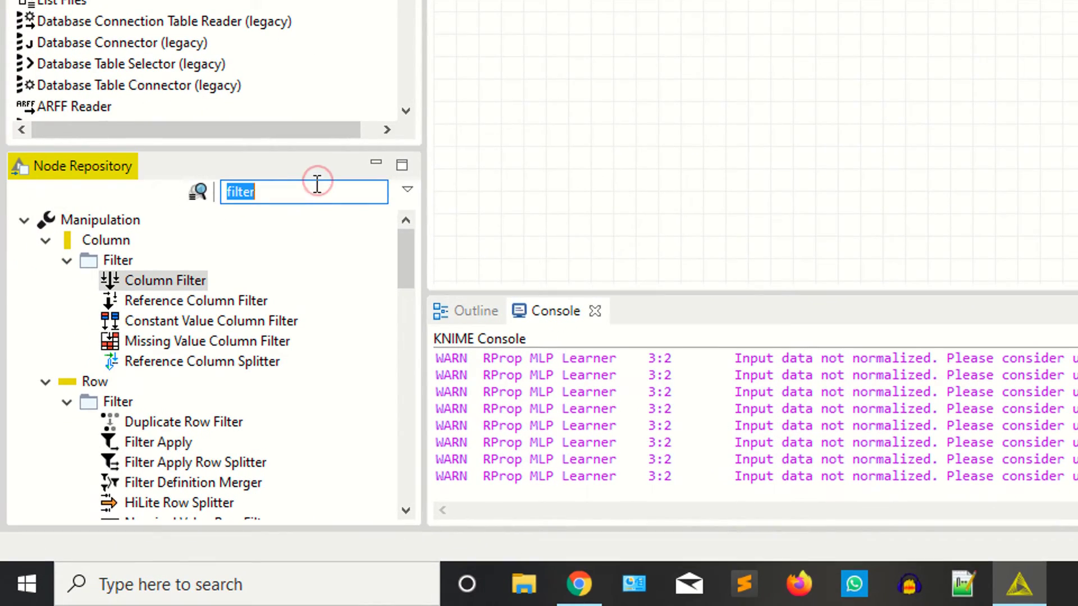
pyautogui.click(316, 187)
pyautogui.doubleClick(312, 190)
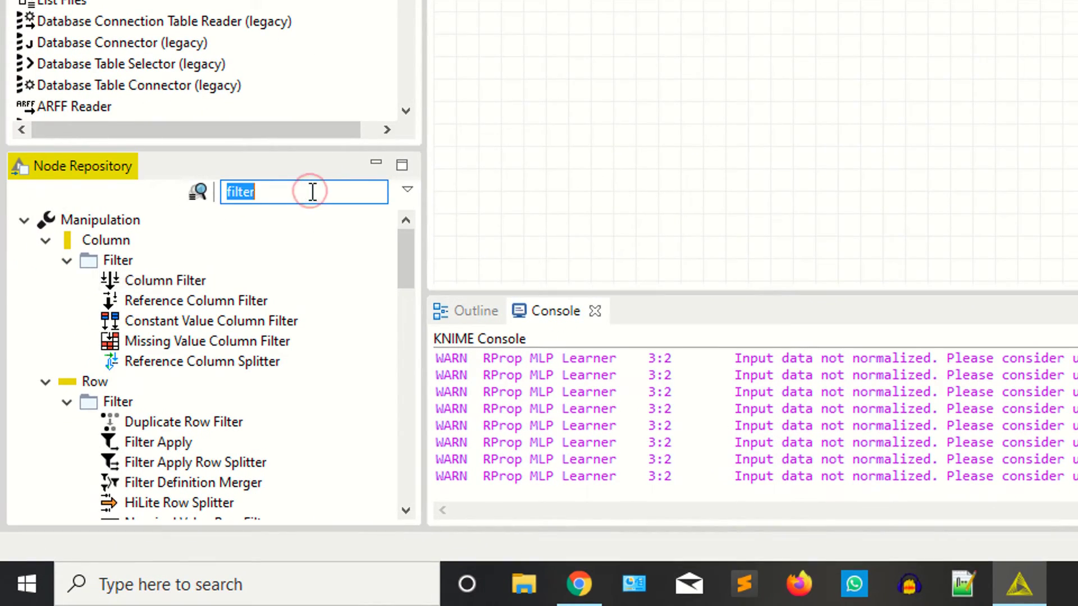
pyautogui.press('BackSpace')
pyautogui.write('parti')
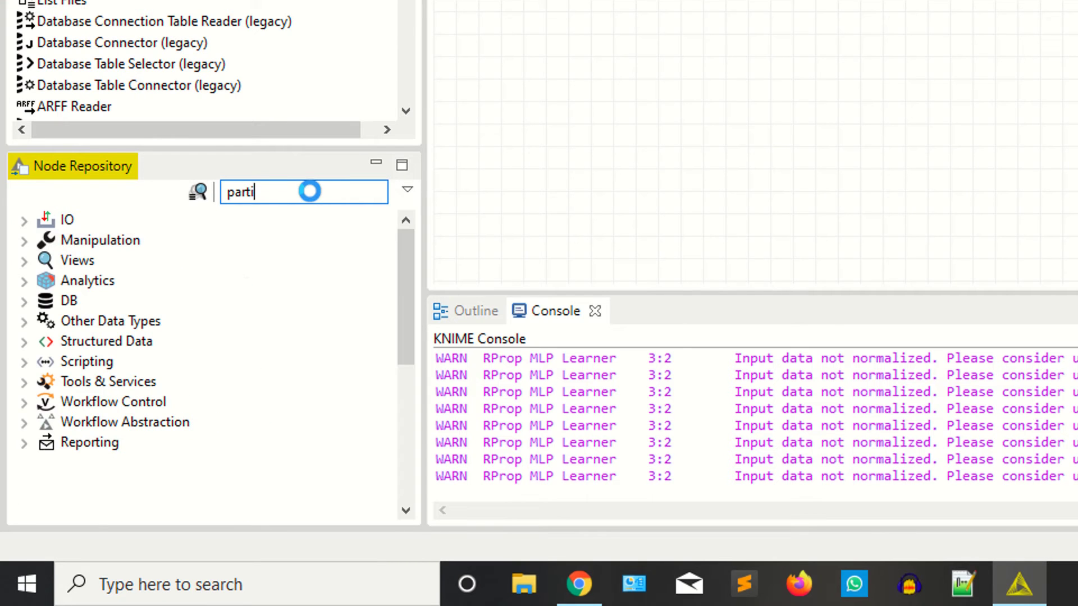
pyautogui.moveTo(167, 284); pyautogui.dragTo(970, 0)
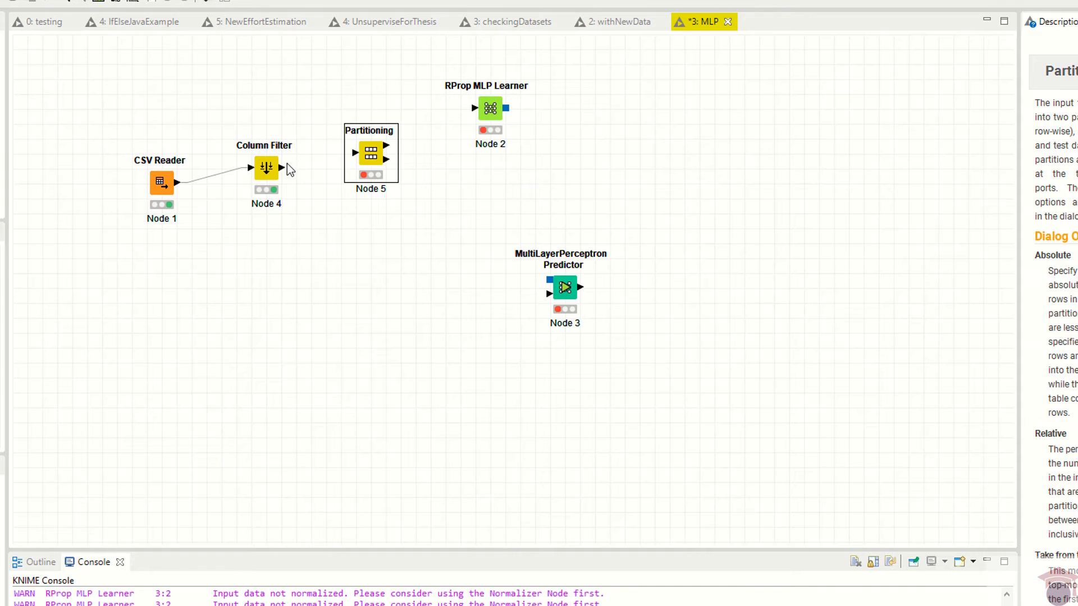
pyautogui.moveTo(280, 170); pyautogui.dragTo(385, 162)
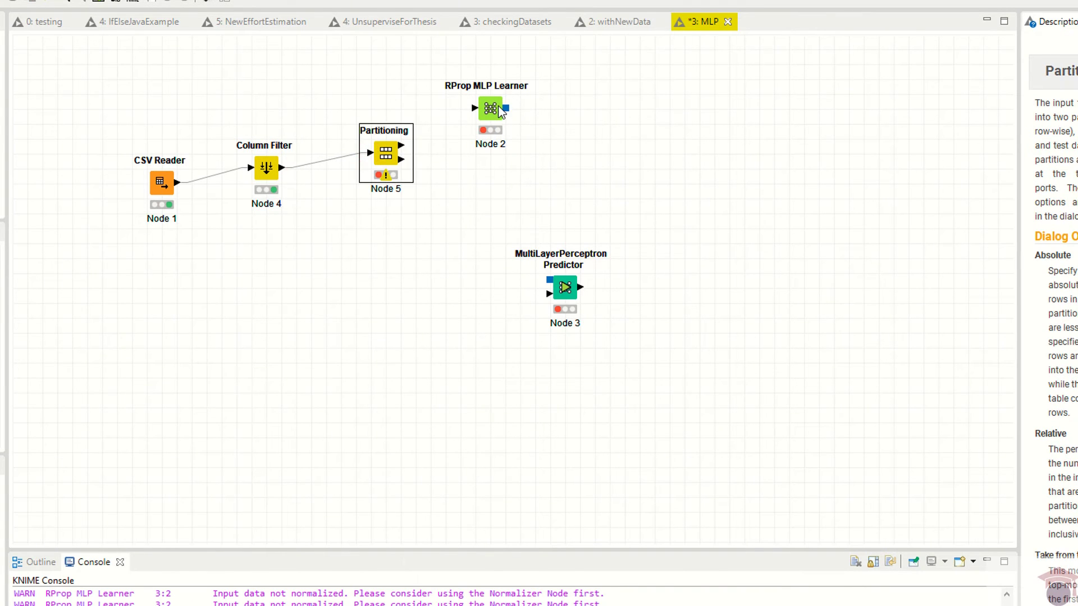
# Tidy the node layout and set Partitioning to a relative 80% first partition.
pyautogui.moveTo(505, 108); pyautogui.dragTo(555, 95)
pyautogui.moveTo(402, 145)
pyautogui.mouseDown()
pyautogui.moveTo(530, 97)
pyautogui.moveTo(408, 153)
pyautogui.mouseUp()
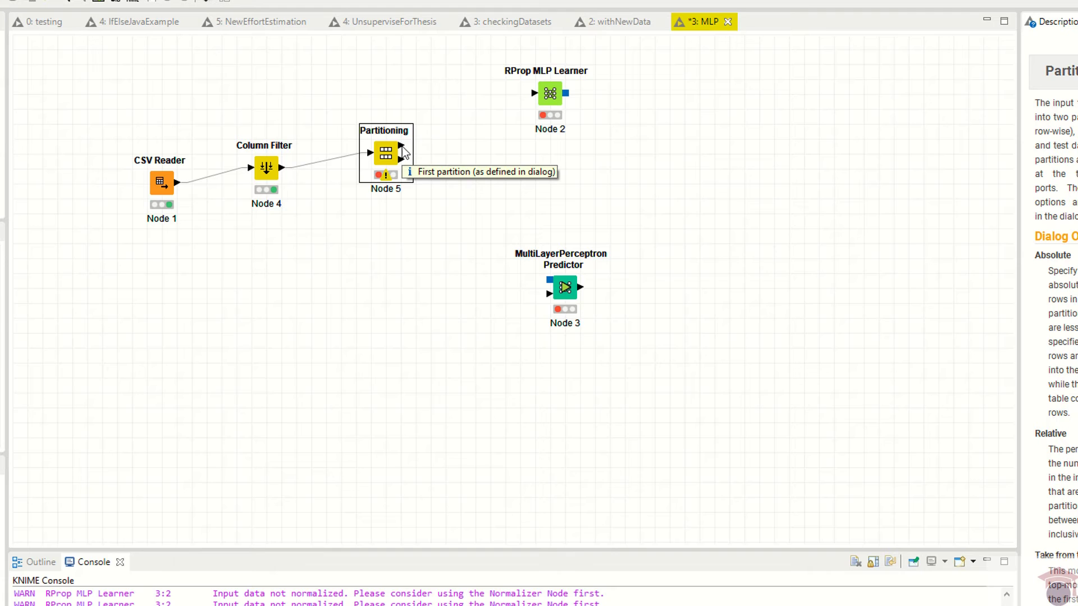
pyautogui.rightClick(391, 152)
pyautogui.click(428, 161)
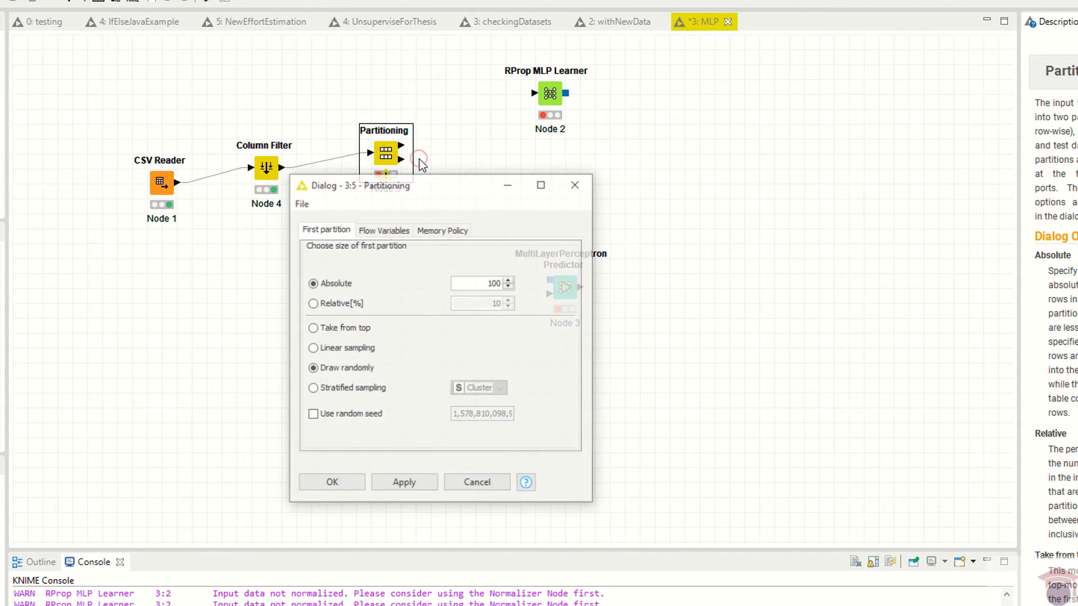
pyautogui.click(324, 304)
pyautogui.doubleClick(496, 303)
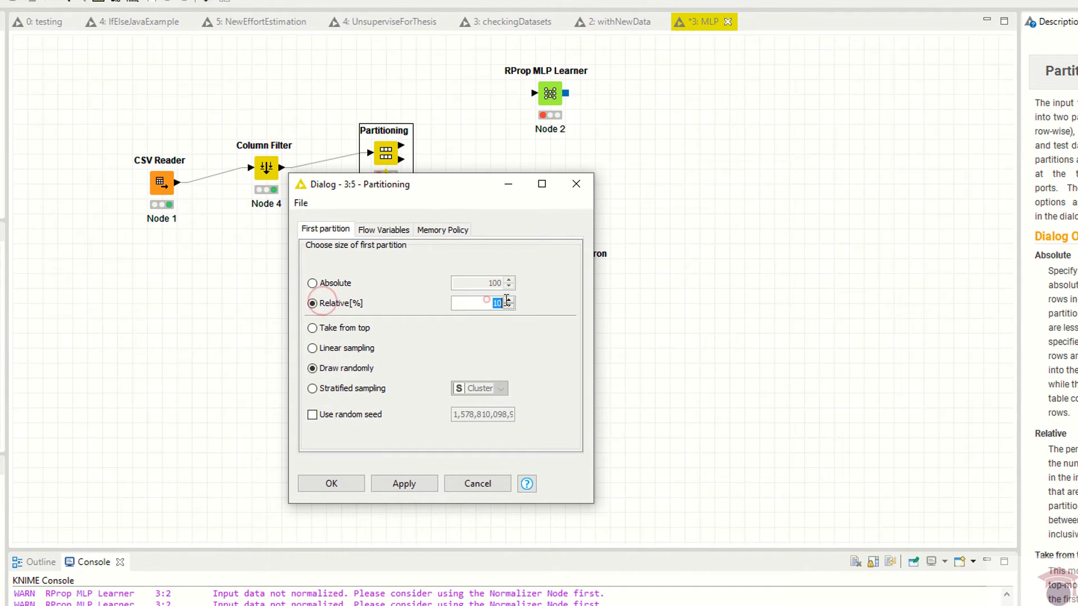
pyautogui.write('80')
pyautogui.click(342, 484)
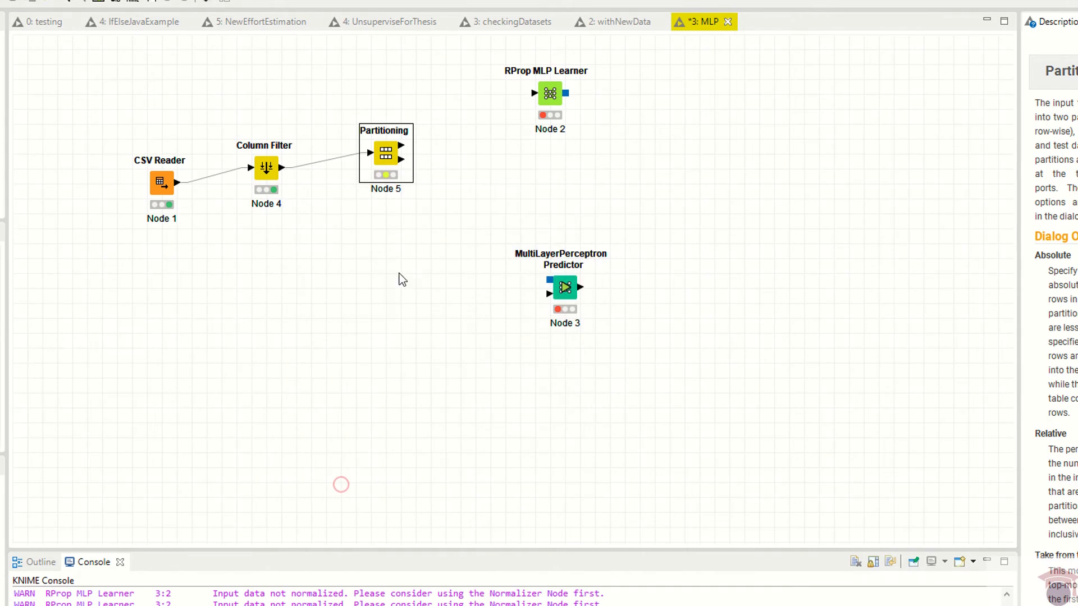
# Execute Partitioning; wire partition one to the Learner, partition two and the model to the Predictor.
pyautogui.rightClick(382, 159)
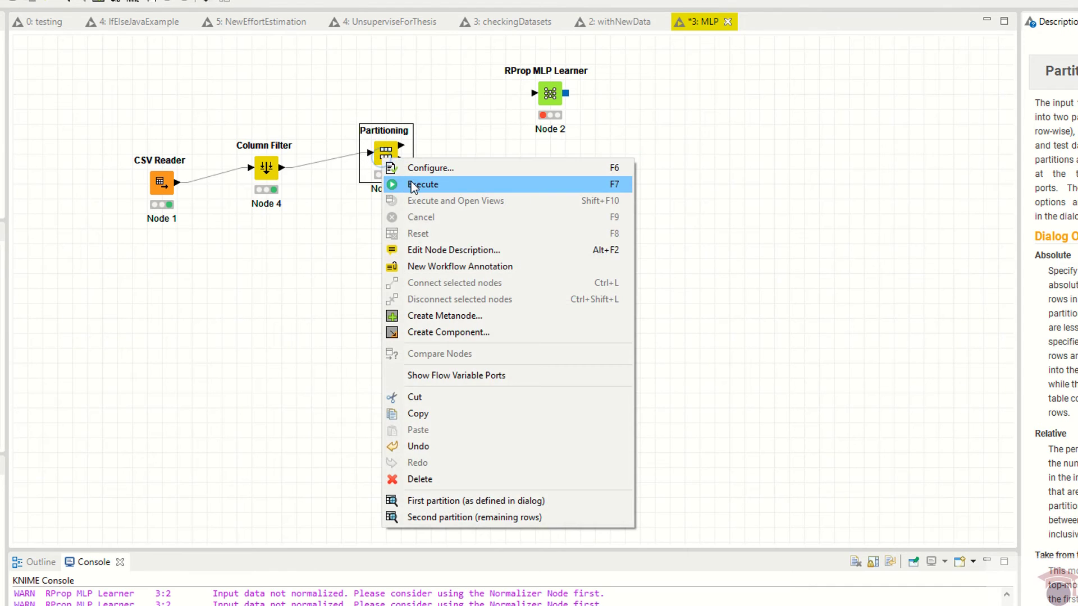
pyautogui.click(411, 181)
pyautogui.moveTo(402, 151)
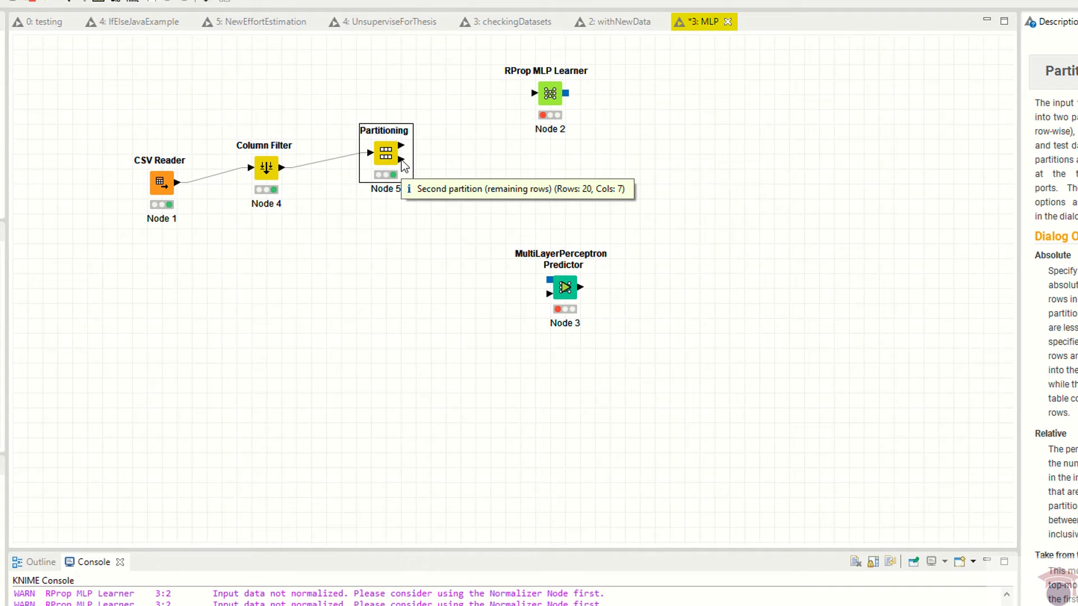
pyautogui.moveTo(401, 146); pyautogui.dragTo(540, 96)
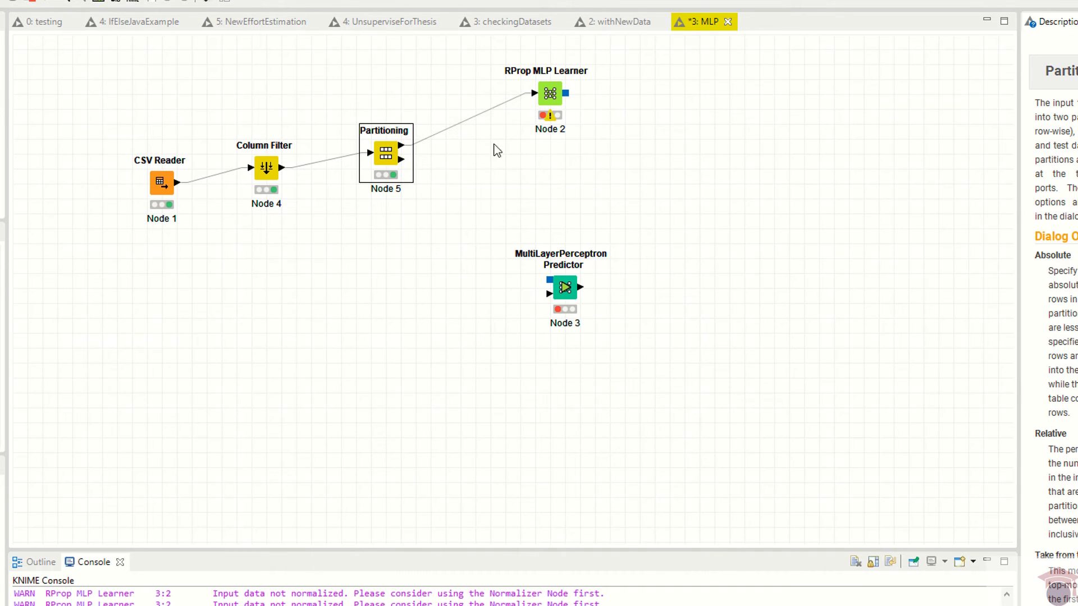
pyautogui.moveTo(420, 180); pyautogui.dragTo(628, 289)
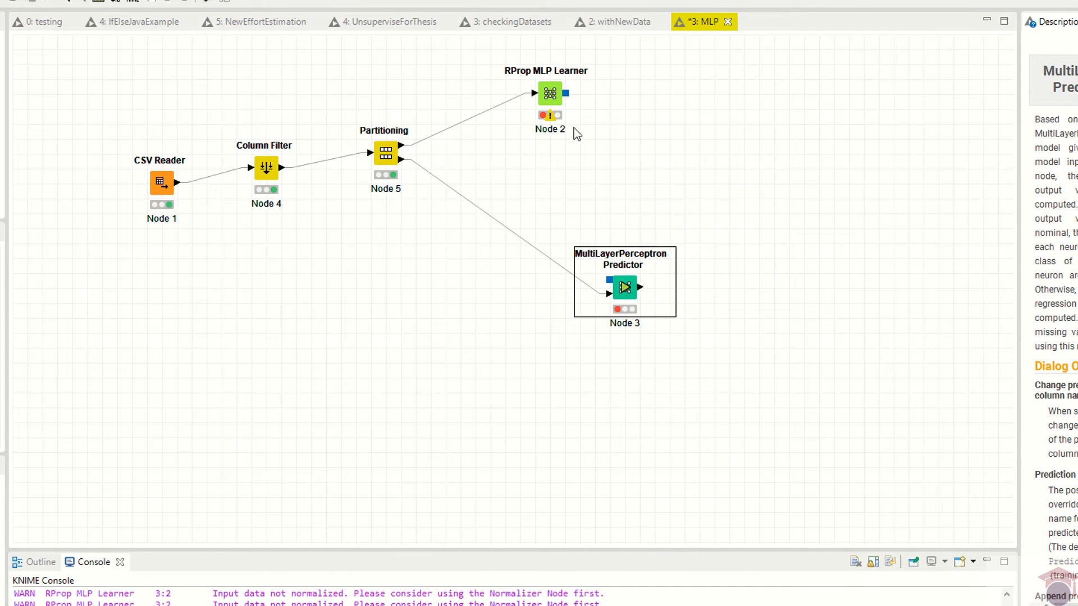
pyautogui.moveTo(566, 94); pyautogui.dragTo(613, 291)
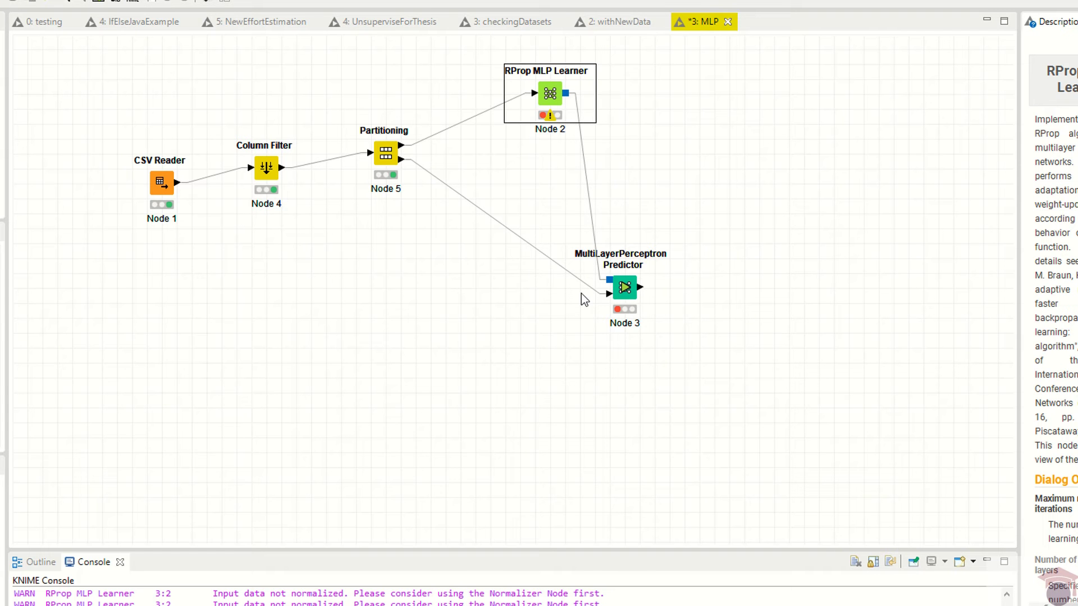
# Tick Ignore Missing Values in the RProp MLP Learner, keeping 100 iterations, one 10-neuron hidden layer, class Cluster.
pyautogui.rightClick(542, 100)
pyautogui.click(584, 108)
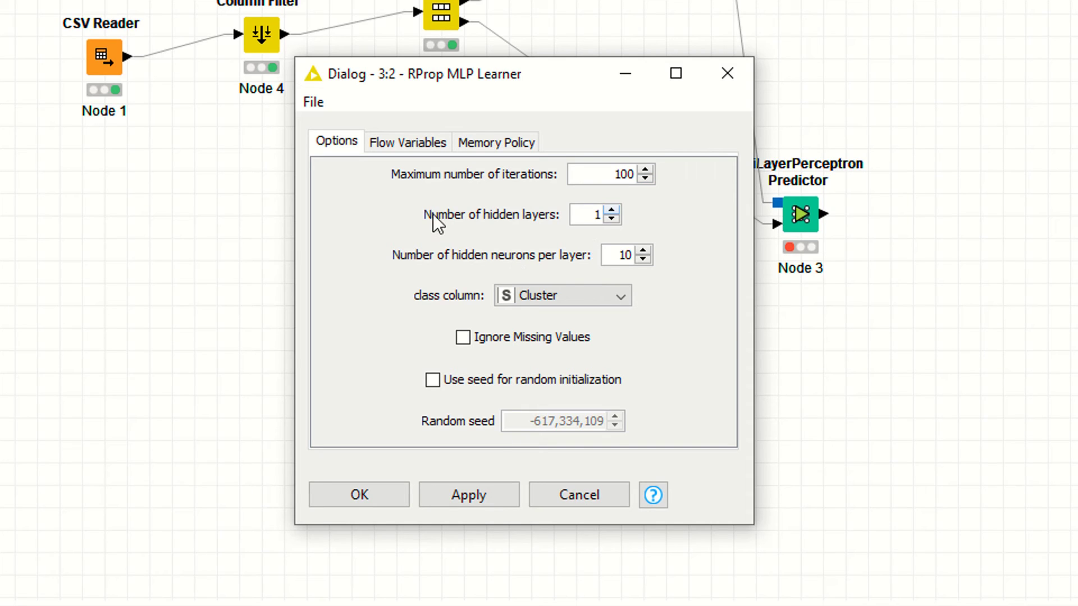
pyautogui.doubleClick(597, 213)
pyautogui.click(593, 218)
pyautogui.moveTo(594, 218); pyautogui.dragTo(604, 219)
pyautogui.click(492, 338)
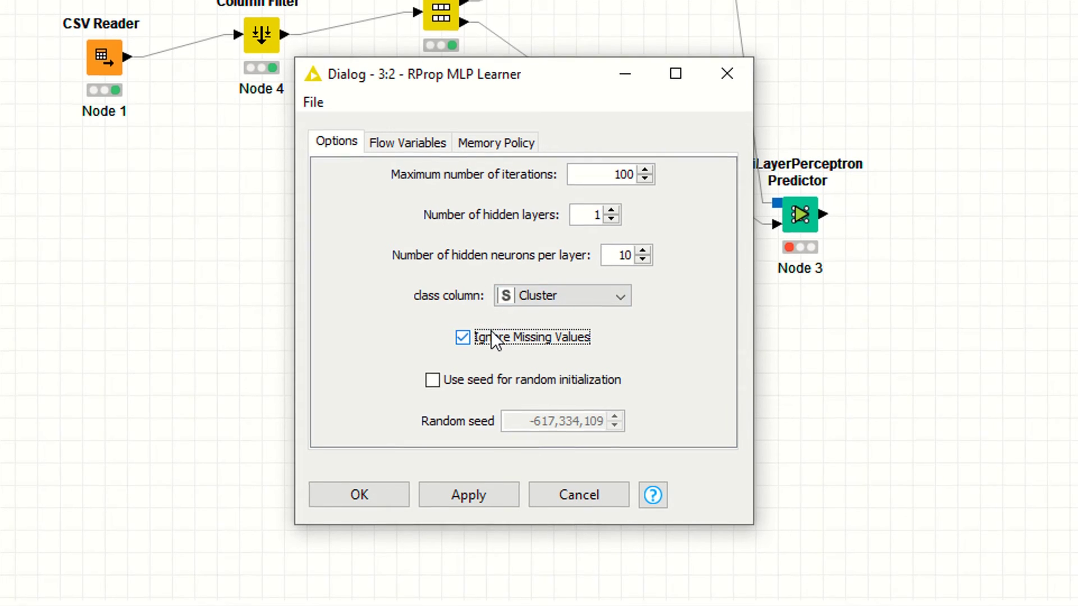
pyautogui.click(366, 495)
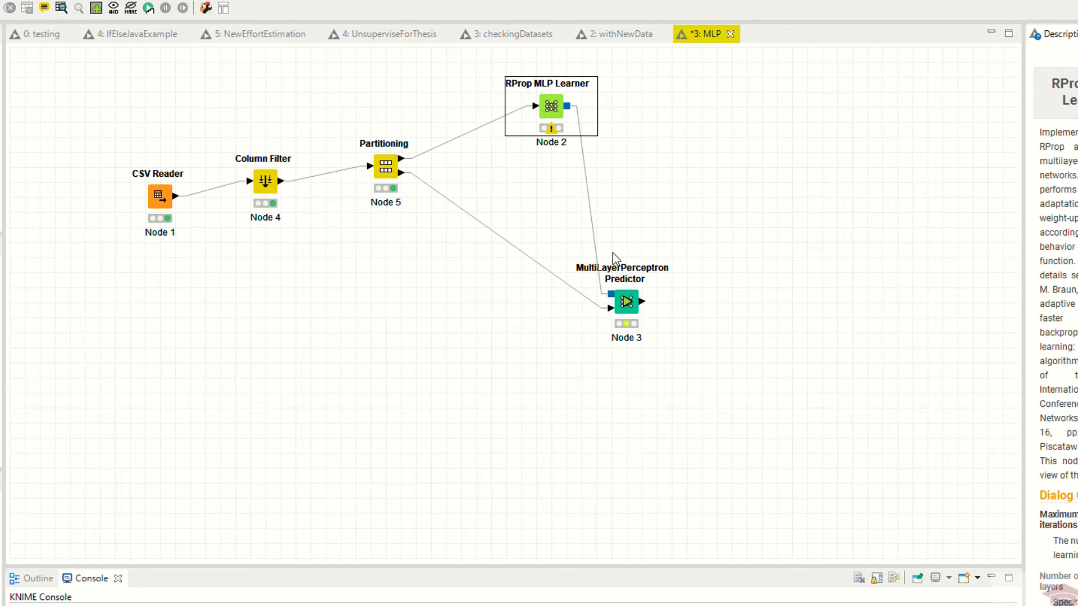
# Execute the Predictor together with the learner feeding it, and save the workflow.
pyautogui.rightClick(550, 105)
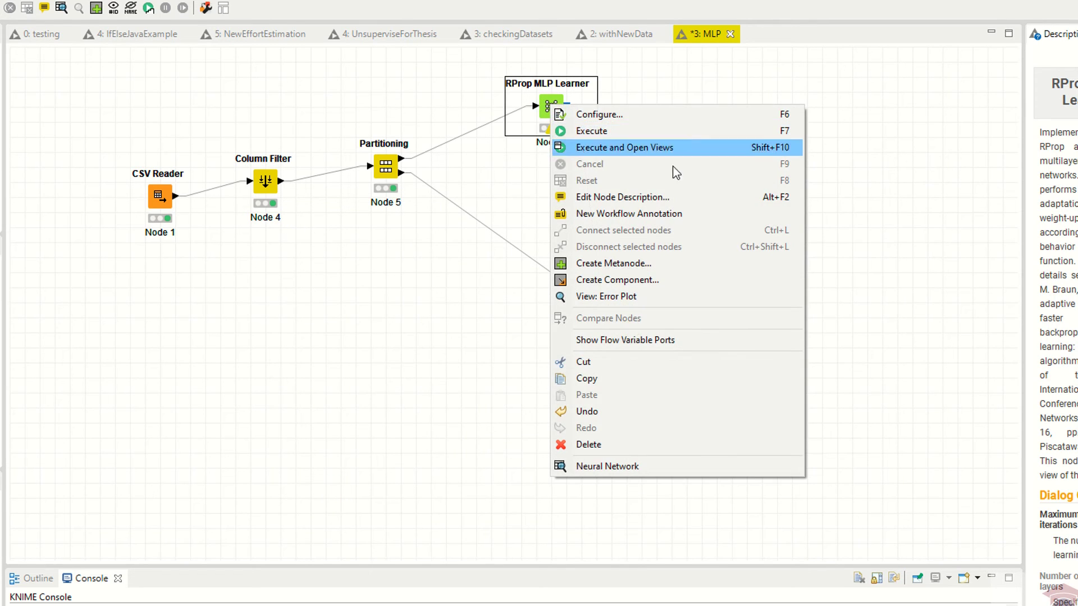
pyautogui.click(936, 171)
pyautogui.rightClick(622, 302)
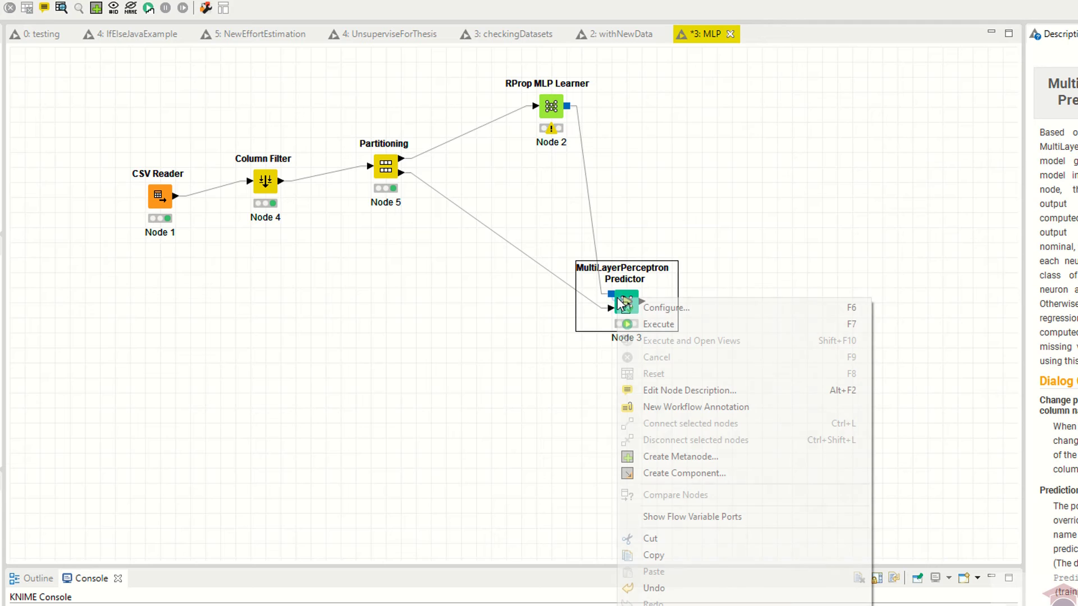
pyautogui.click(647, 325)
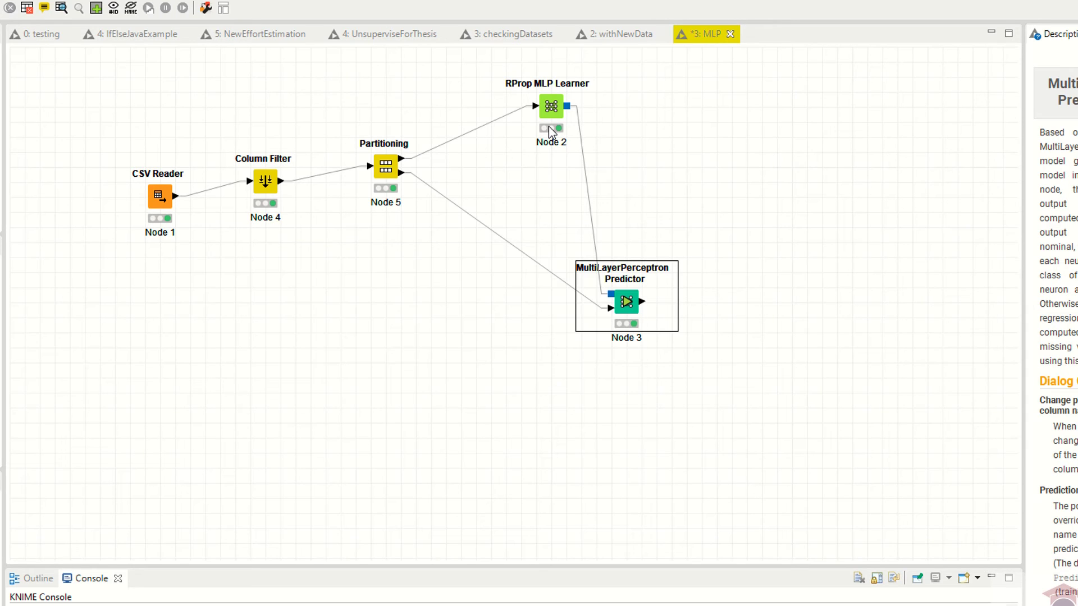
pyautogui.hotkey('ctrl', 's')
# Check the RProp MLP Learner's training error plot.
pyautogui.rightClick(548, 112)
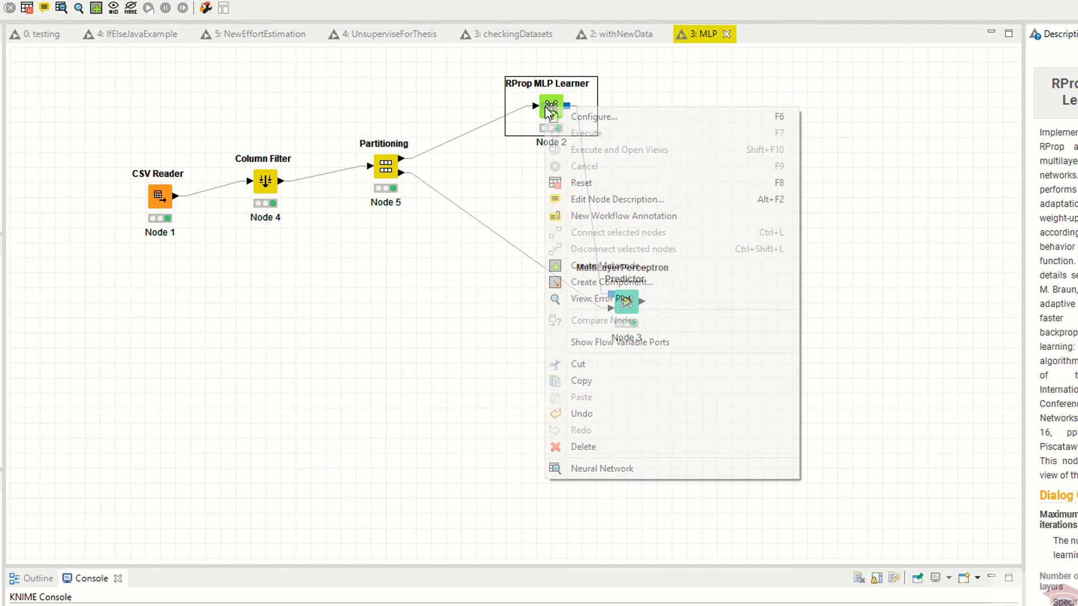
pyautogui.click(605, 299)
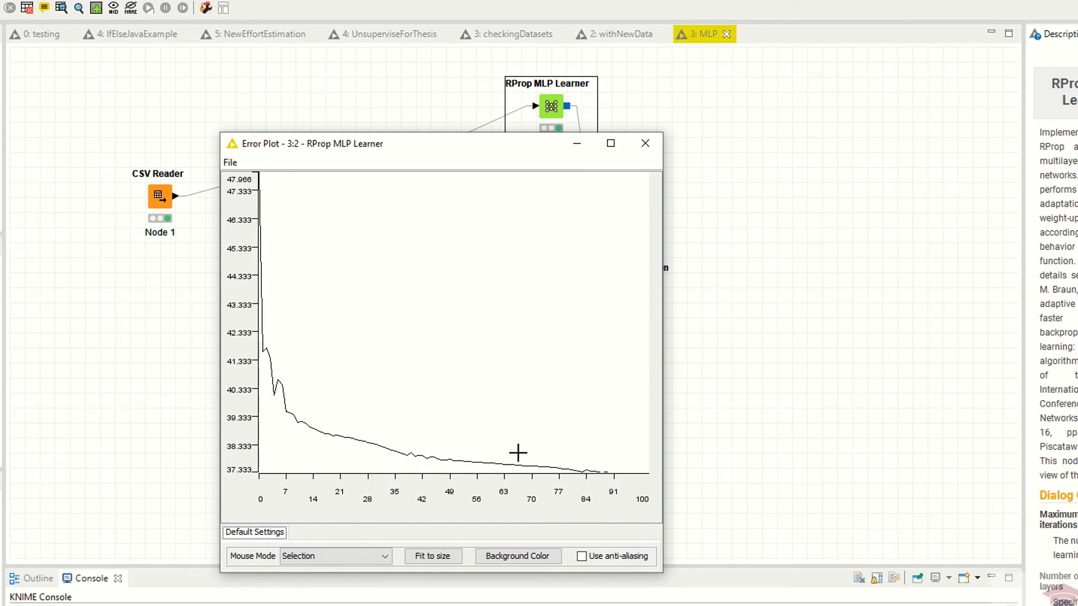
pyautogui.click(645, 144)
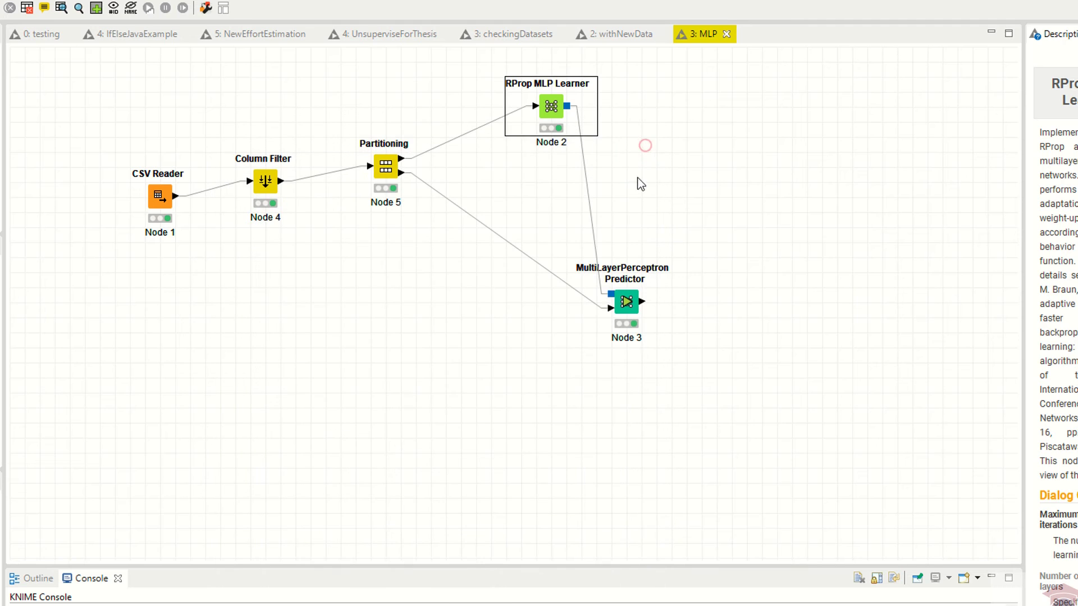
# Move the Predictor node up and review its classified data: all 20 test rows are cluster_2.
pyautogui.rightClick(626, 303)
pyautogui.click(645, 218)
pyautogui.click(645, 217)
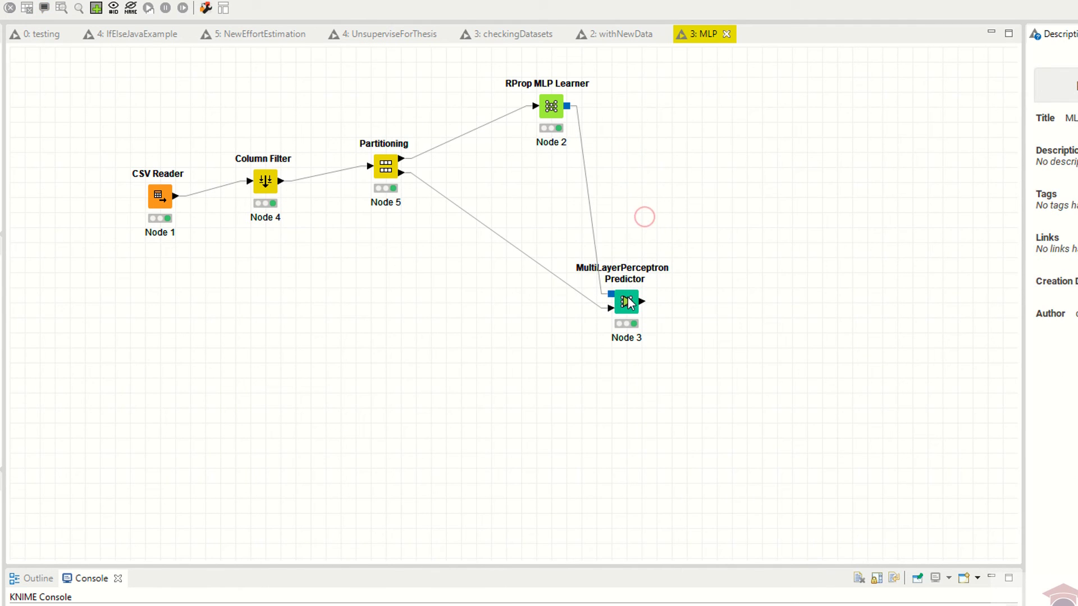
pyautogui.moveTo(626, 298); pyautogui.dragTo(629, 225)
pyautogui.rightClick(626, 220)
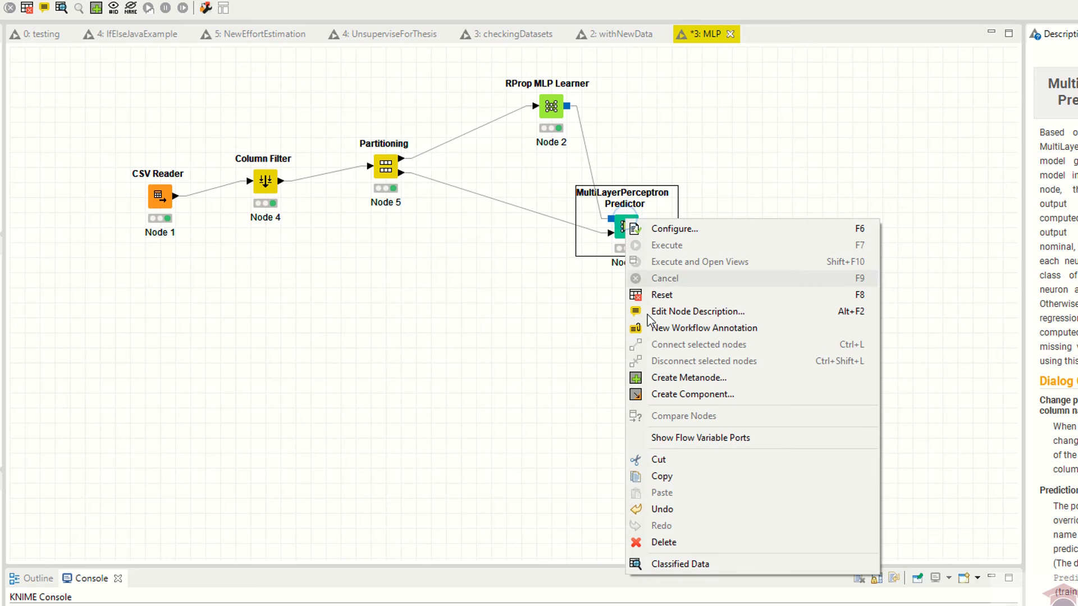
pyautogui.click(652, 565)
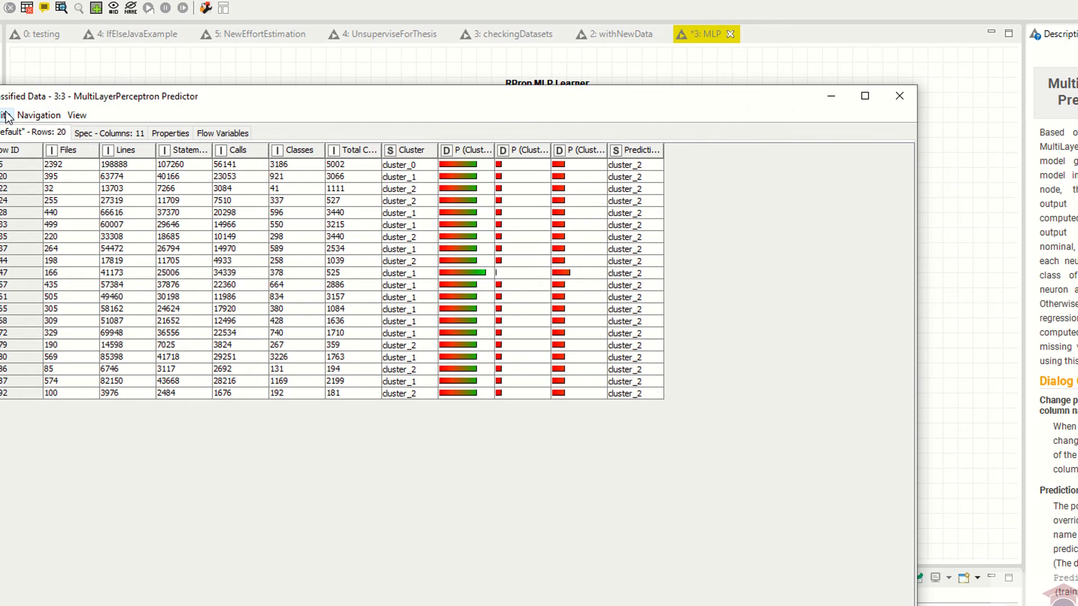
pyautogui.click(898, 101)
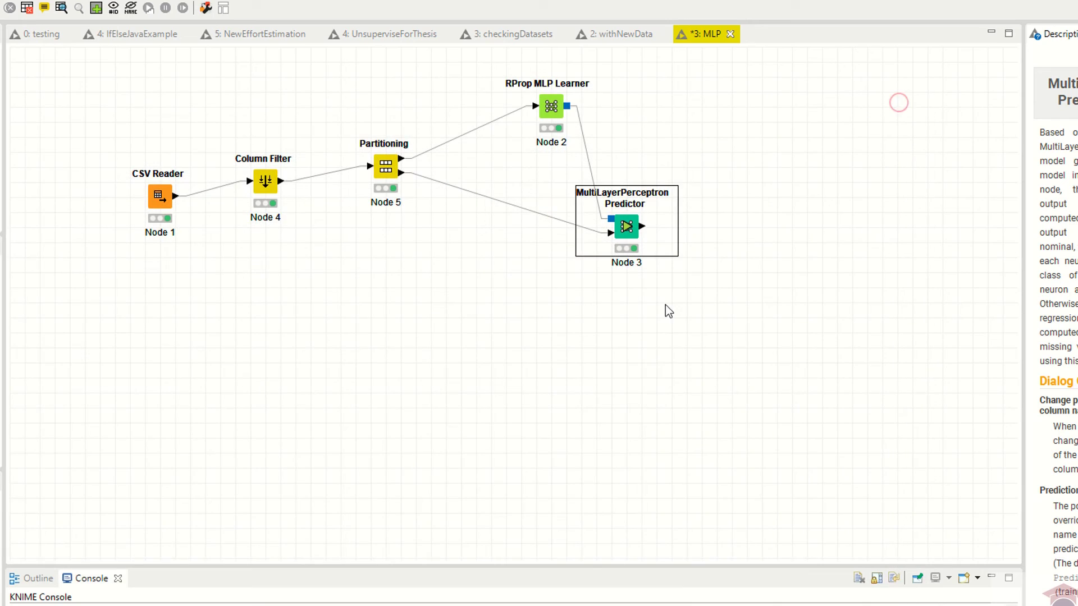
# Add a Scorer node from a 'scorer' search and connect the Predictor's output to it.
pyautogui.click(248, 234)
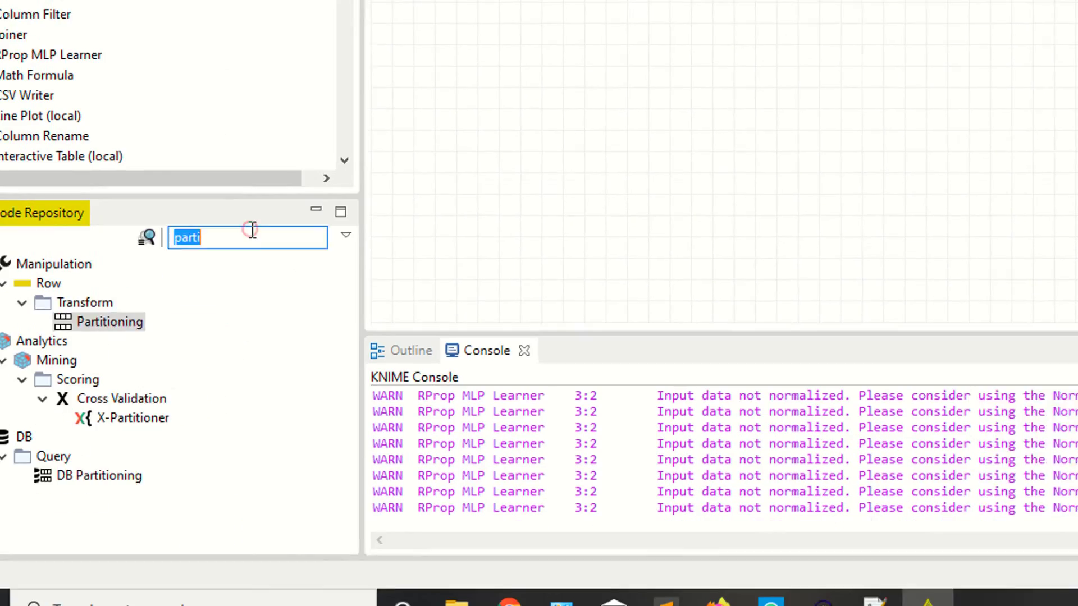
pyautogui.write('s')
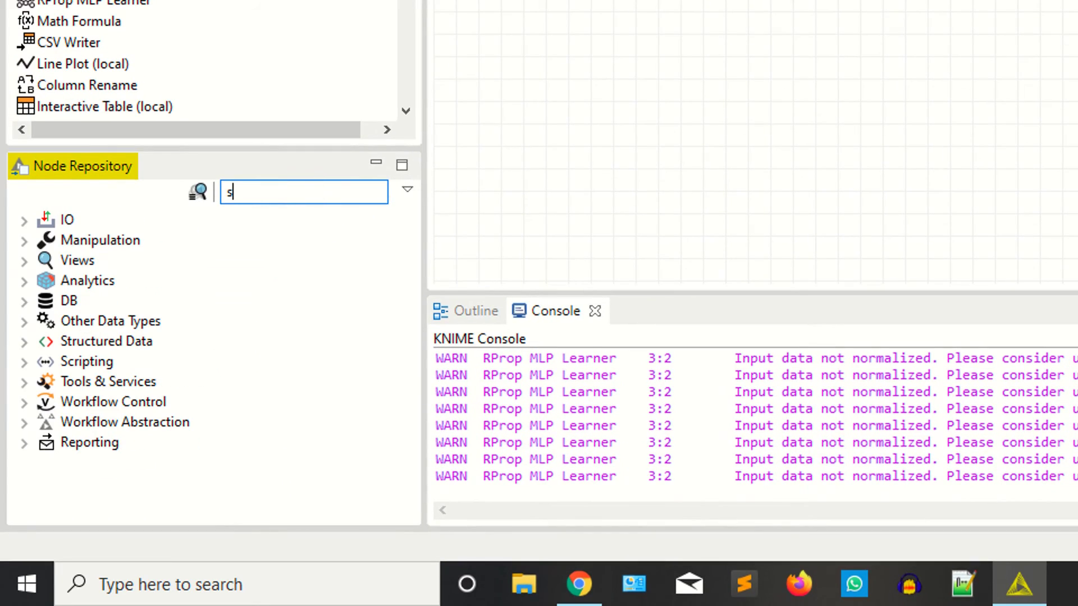
pyautogui.write('c')
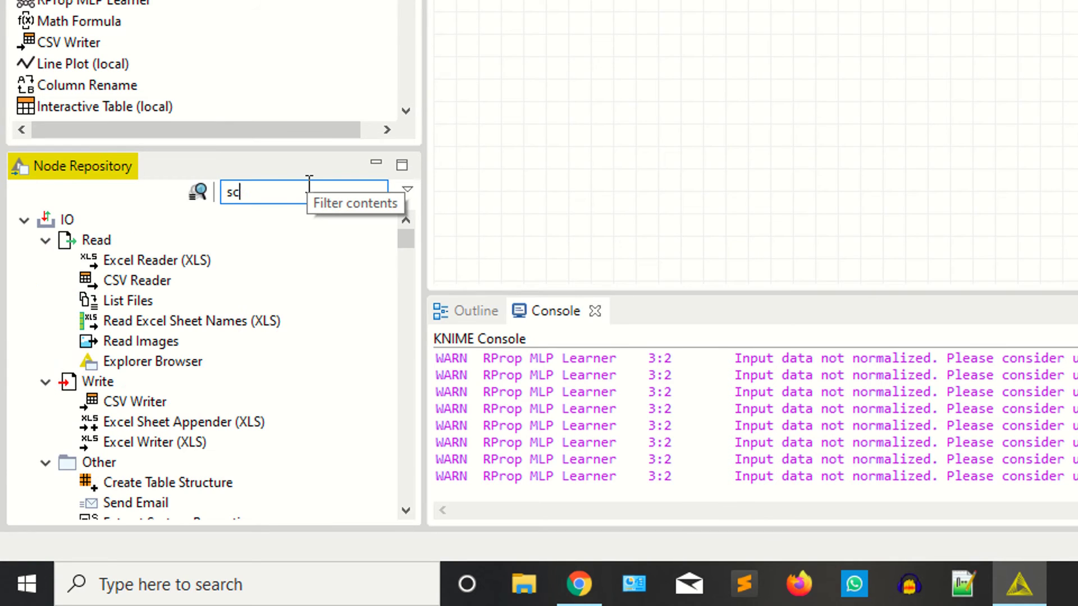
pyautogui.write('orer')
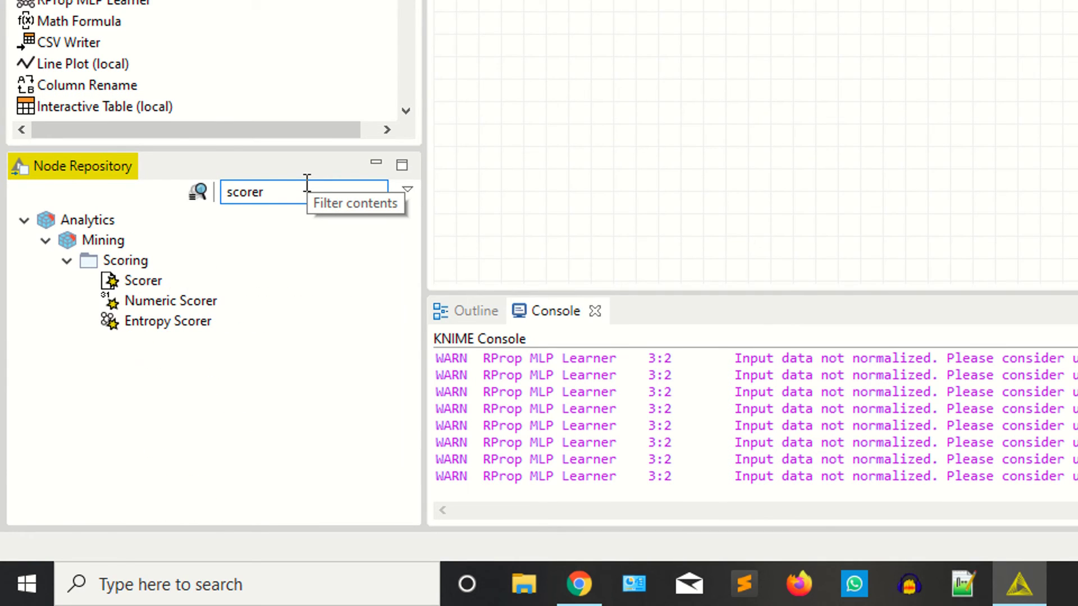
pyautogui.moveTo(143, 281); pyautogui.dragTo(970, 201)
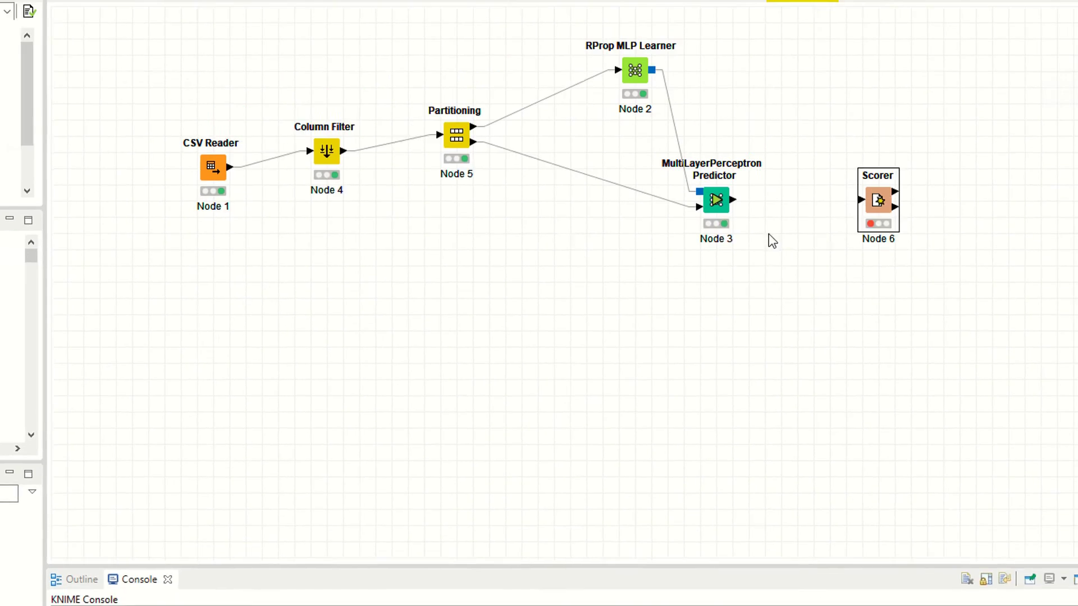
pyautogui.moveTo(733, 201); pyautogui.dragTo(890, 210)
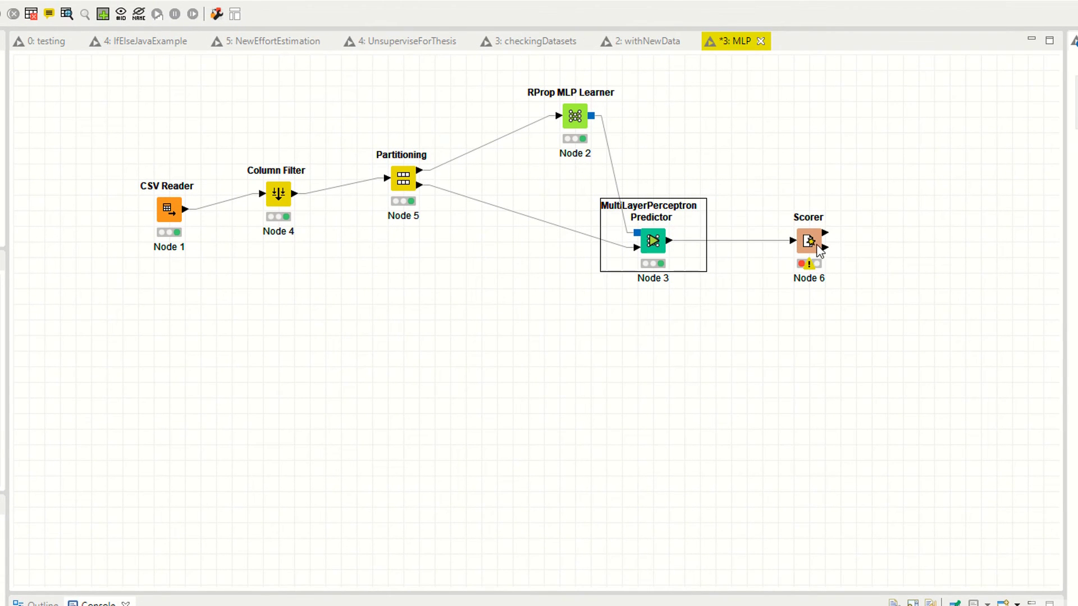
# Set the Scorer's first column to Cluster, compared against Prediction (Cluster).
pyautogui.rightClick(819, 250)
pyautogui.click(847, 252)
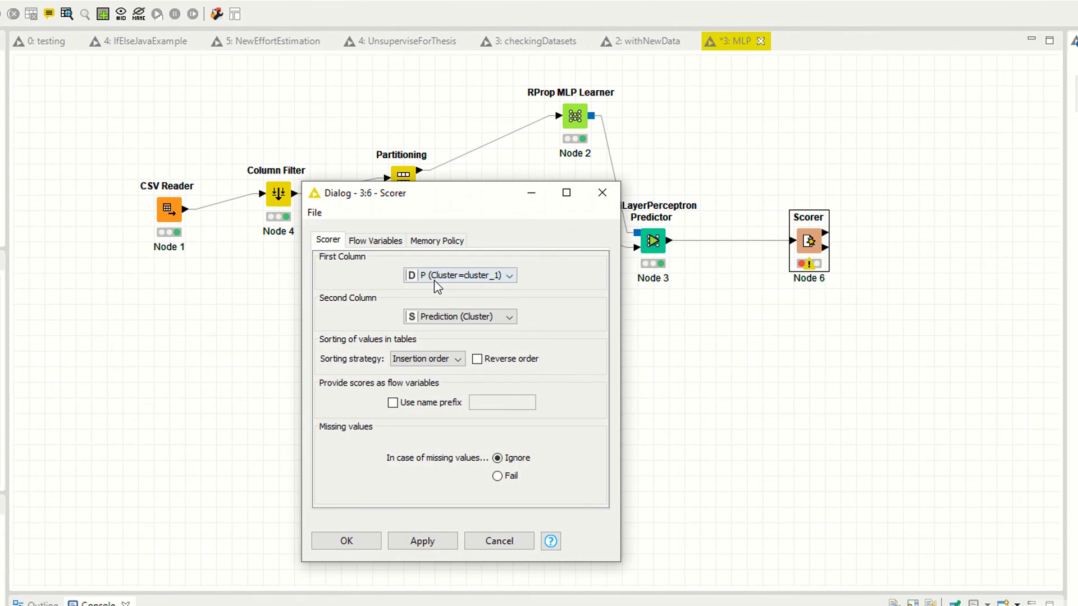
pyautogui.click(434, 280)
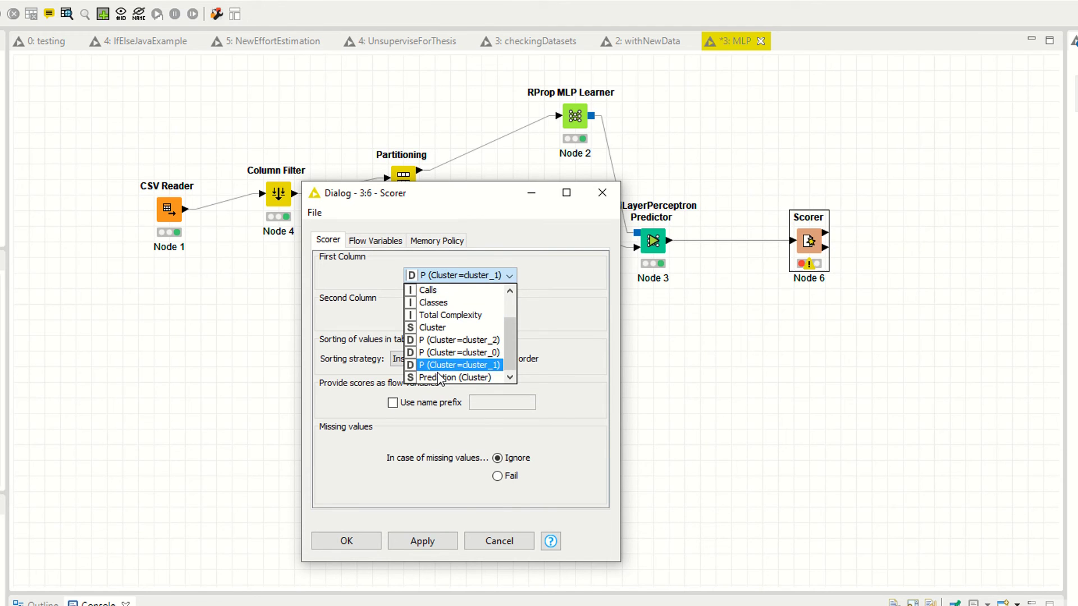
pyautogui.click(348, 306)
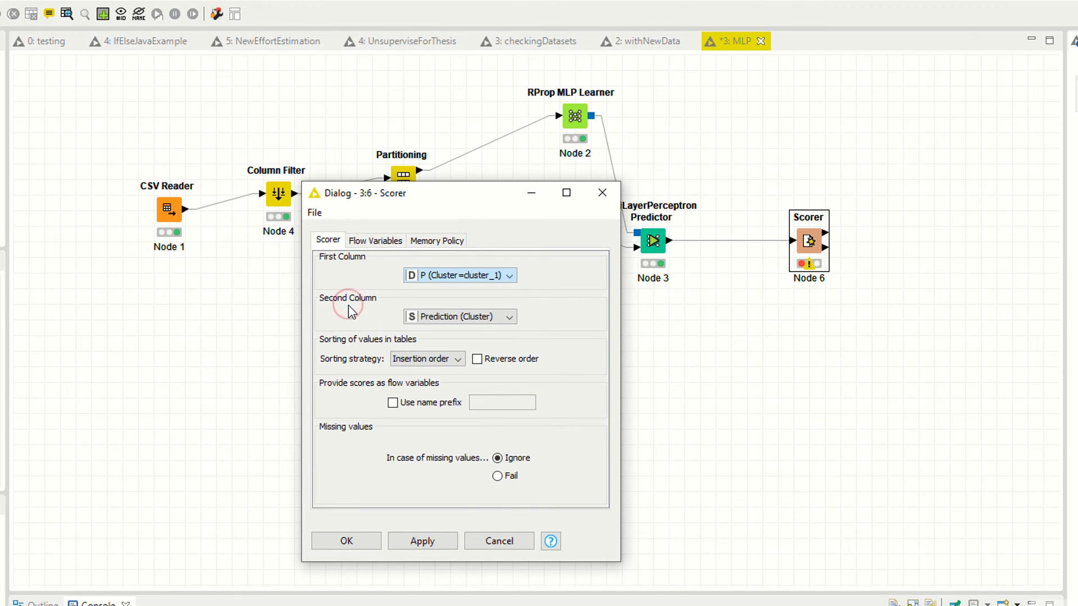
pyautogui.click(444, 276)
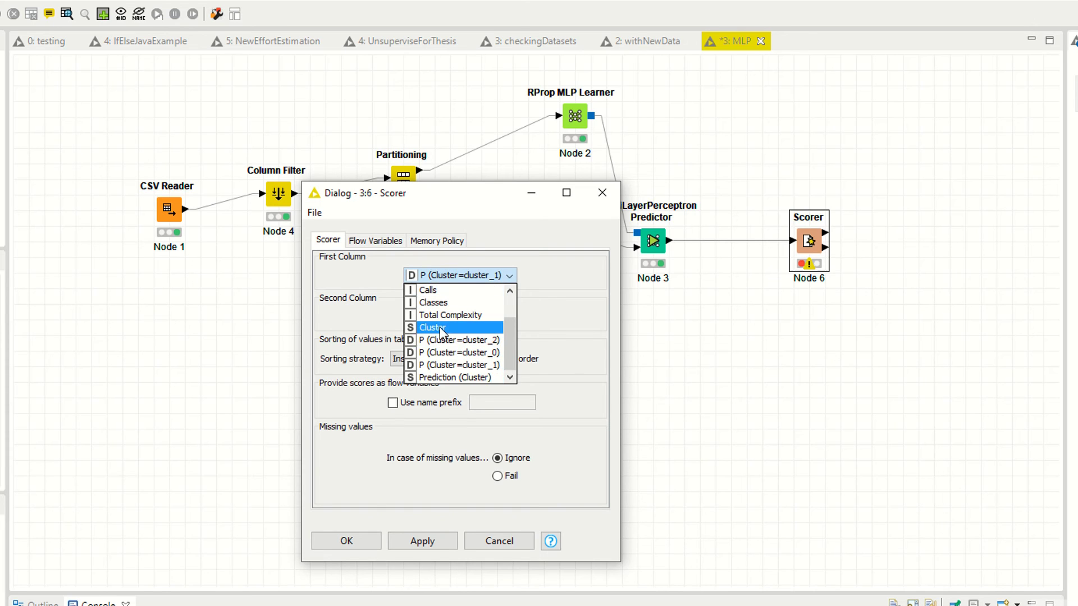
pyautogui.click(443, 330)
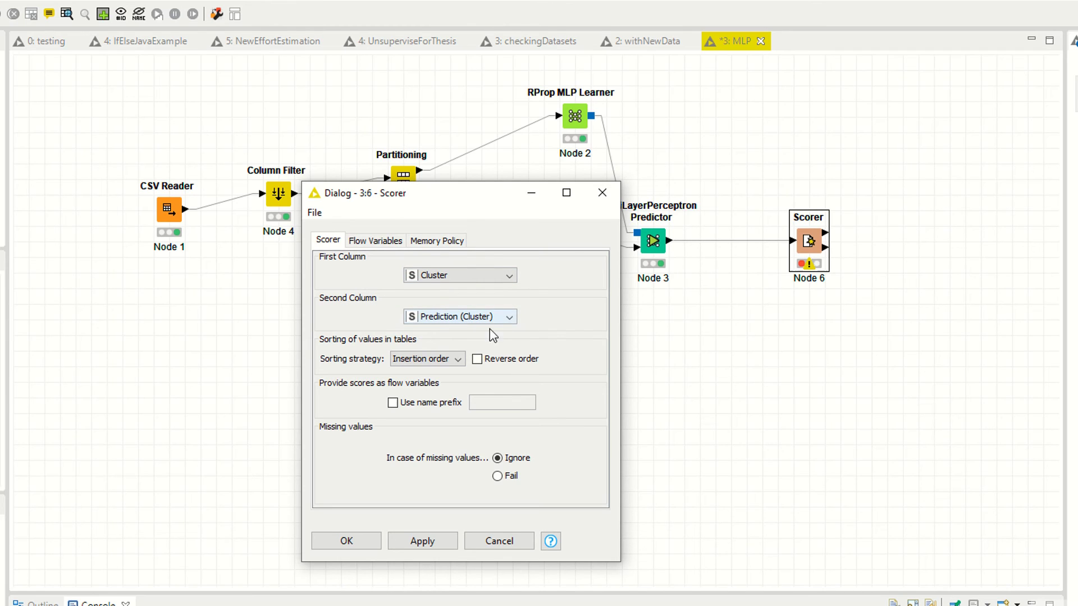
pyautogui.click(423, 541)
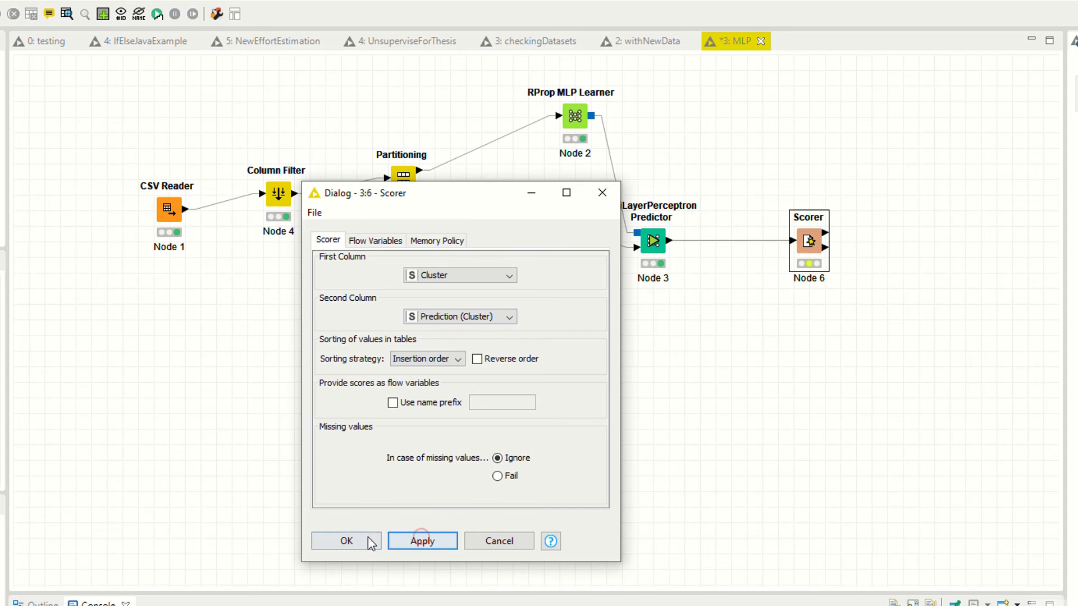
pyautogui.click(347, 541)
# Execute the Scorer and inspect its confusion matrix view: 7 correct, 13 wrong.
pyautogui.rightClick(814, 252)
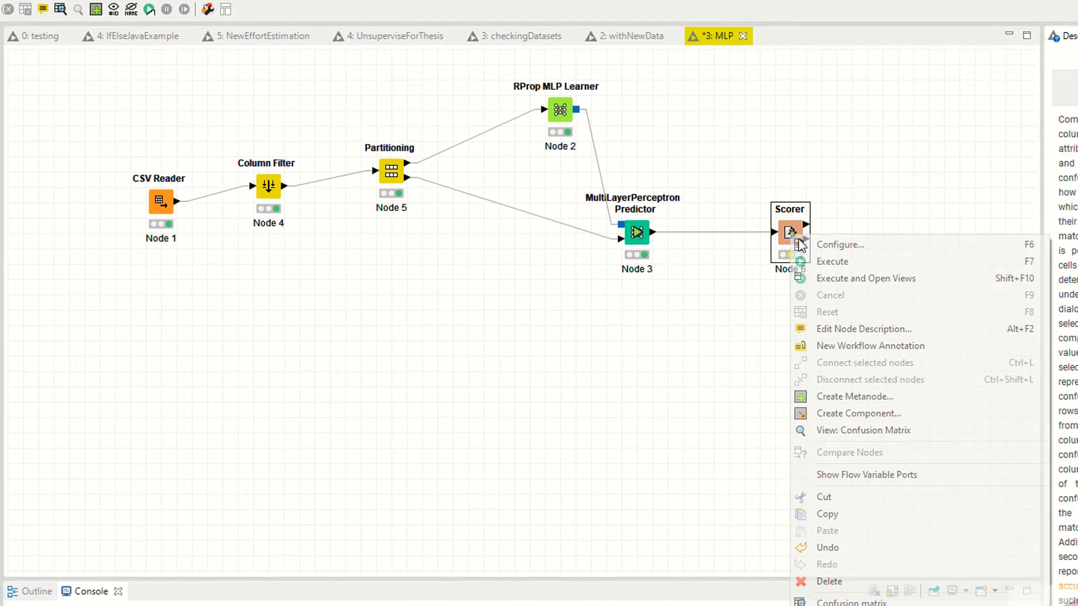
pyautogui.click(834, 267)
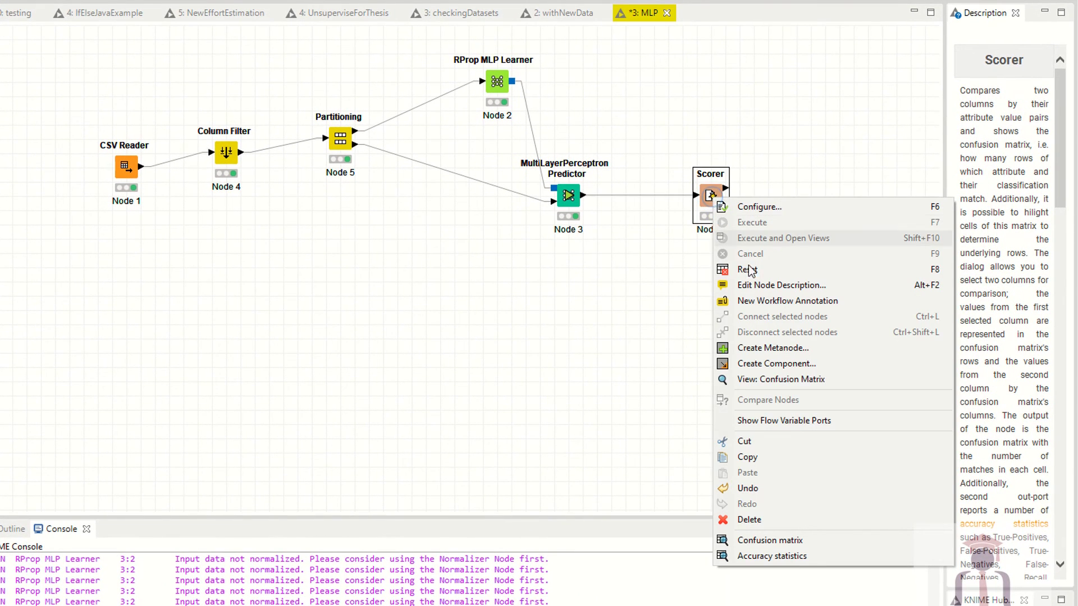
pyautogui.click(770, 380)
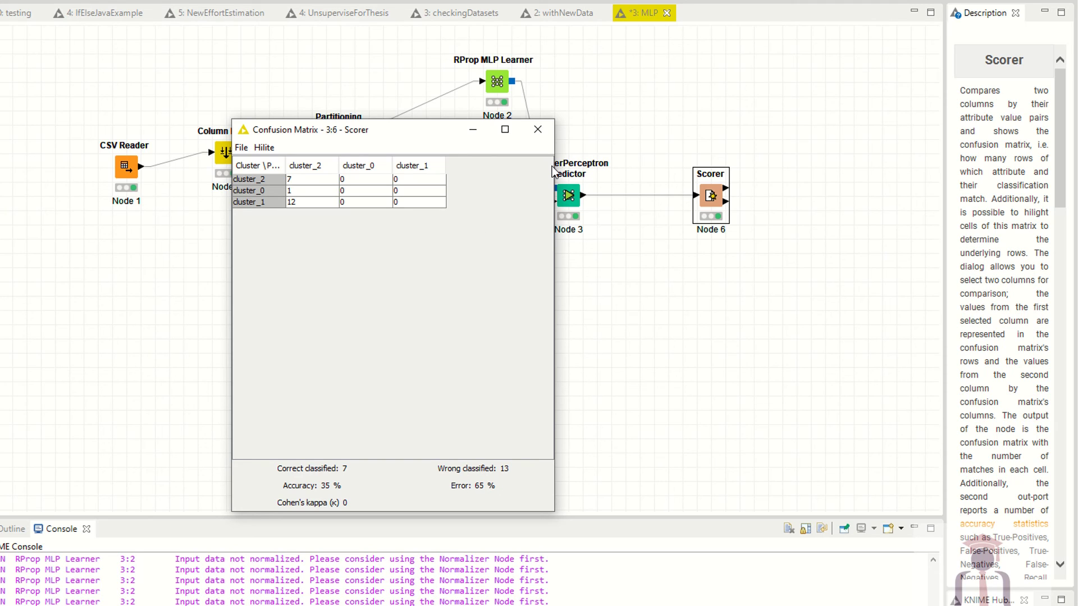
pyautogui.moveTo(554, 167); pyautogui.dragTo(652, 162)
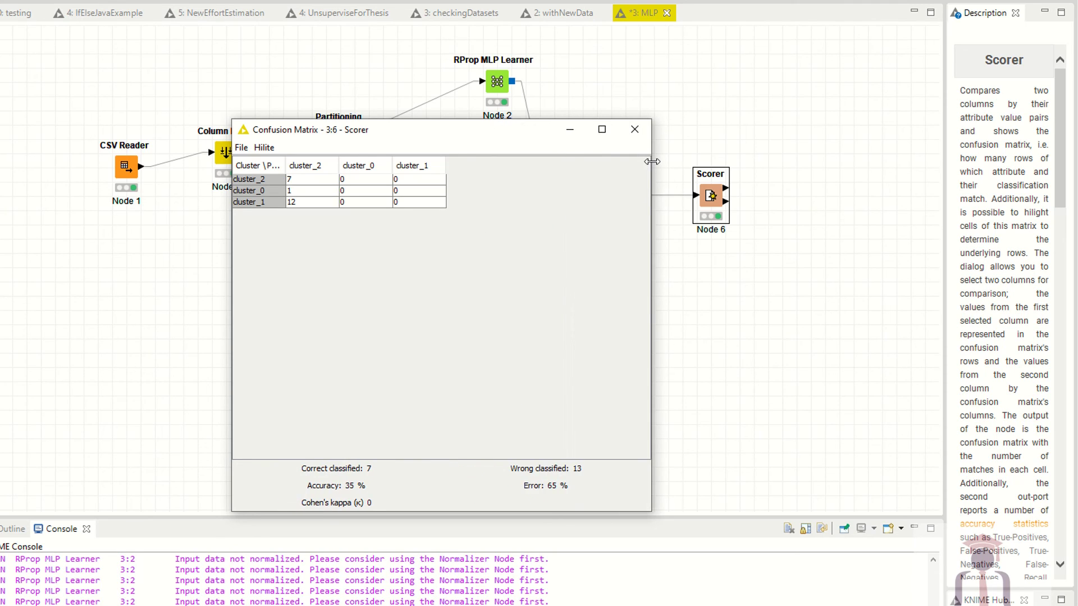
pyautogui.click(634, 129)
# Check the confusion matrix output table, then reopen the matrix showing 35% accuracy.
pyautogui.rightClick(703, 190)
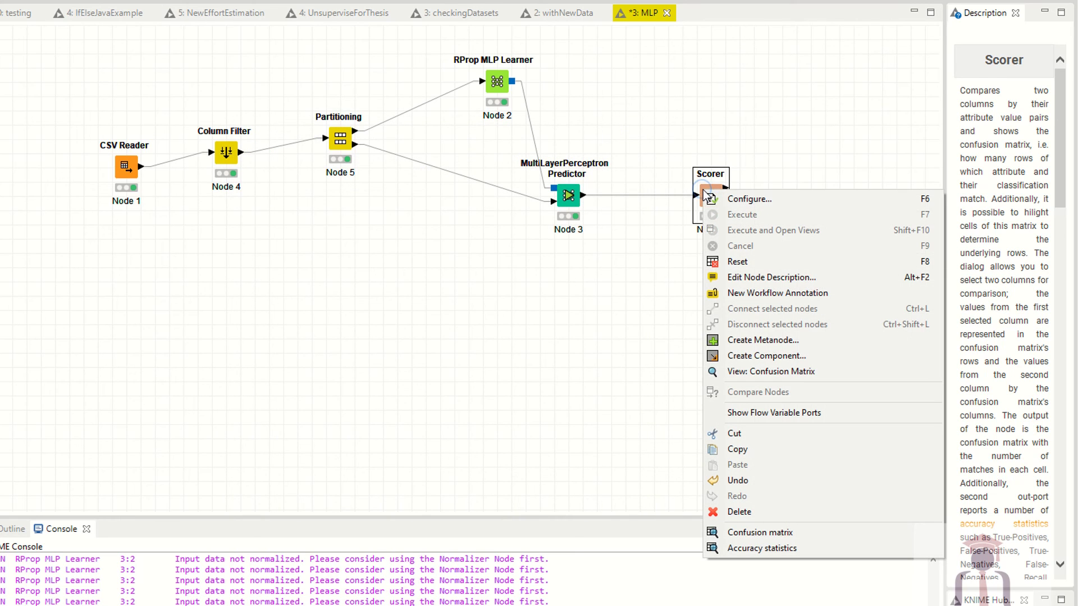
pyautogui.click(765, 531)
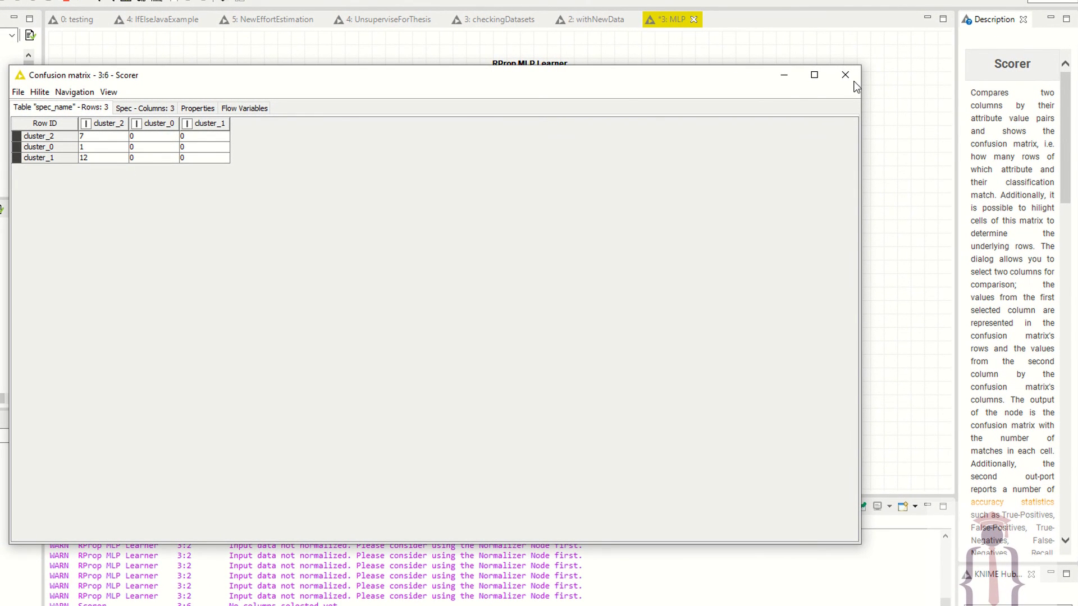
pyautogui.click(846, 75)
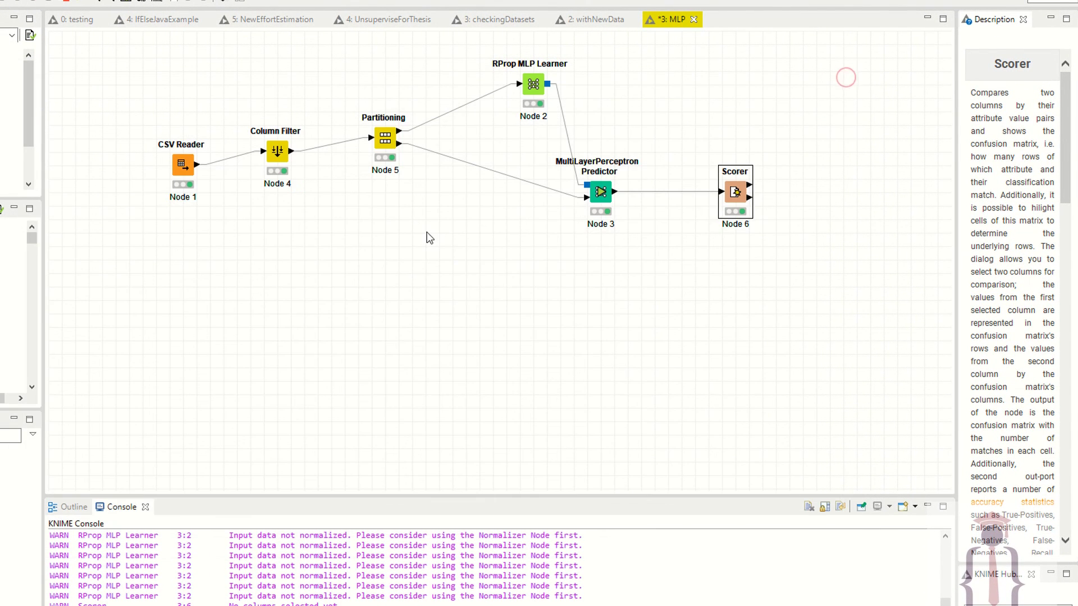
pyautogui.rightClick(749, 201)
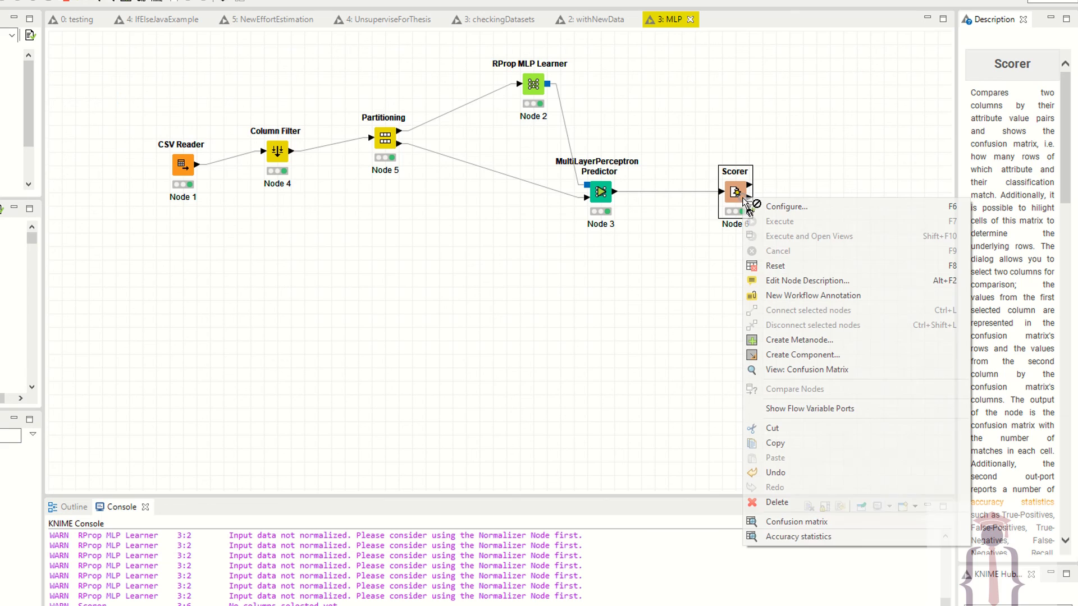
pyautogui.click(812, 370)
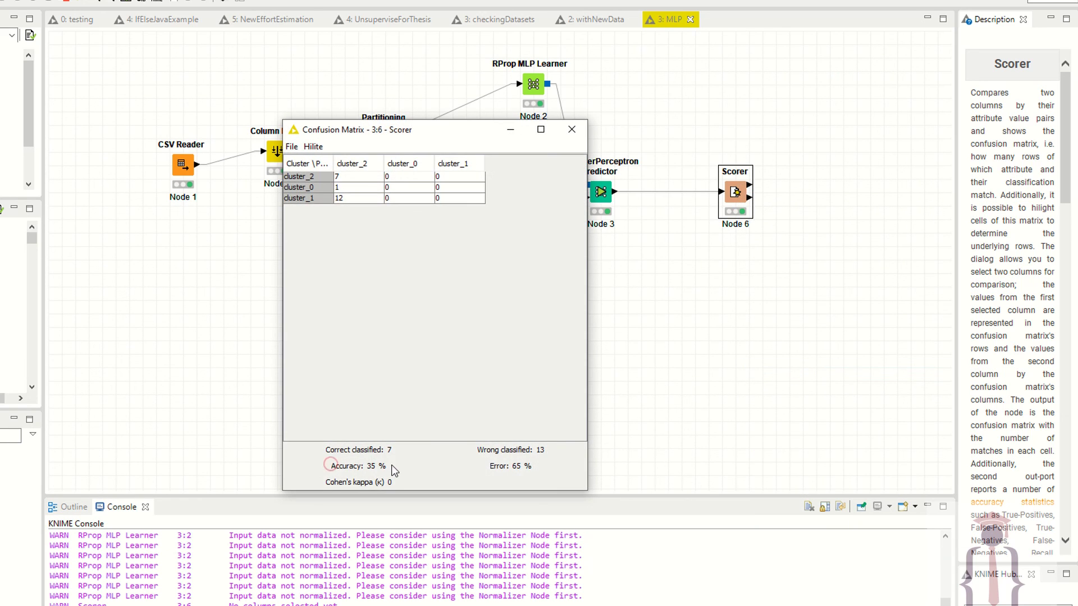
pyautogui.click(571, 128)
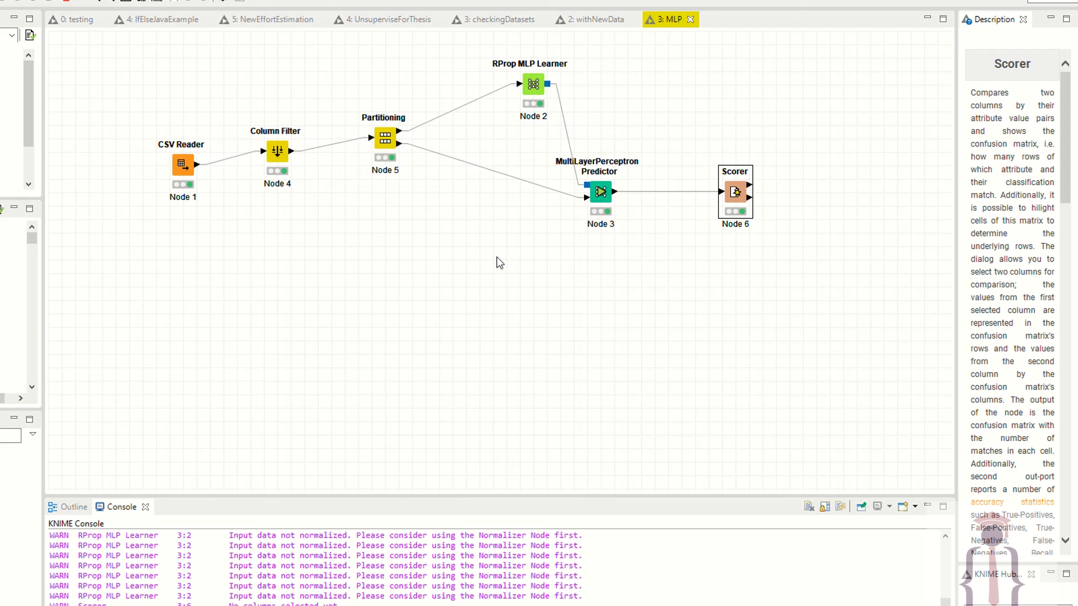